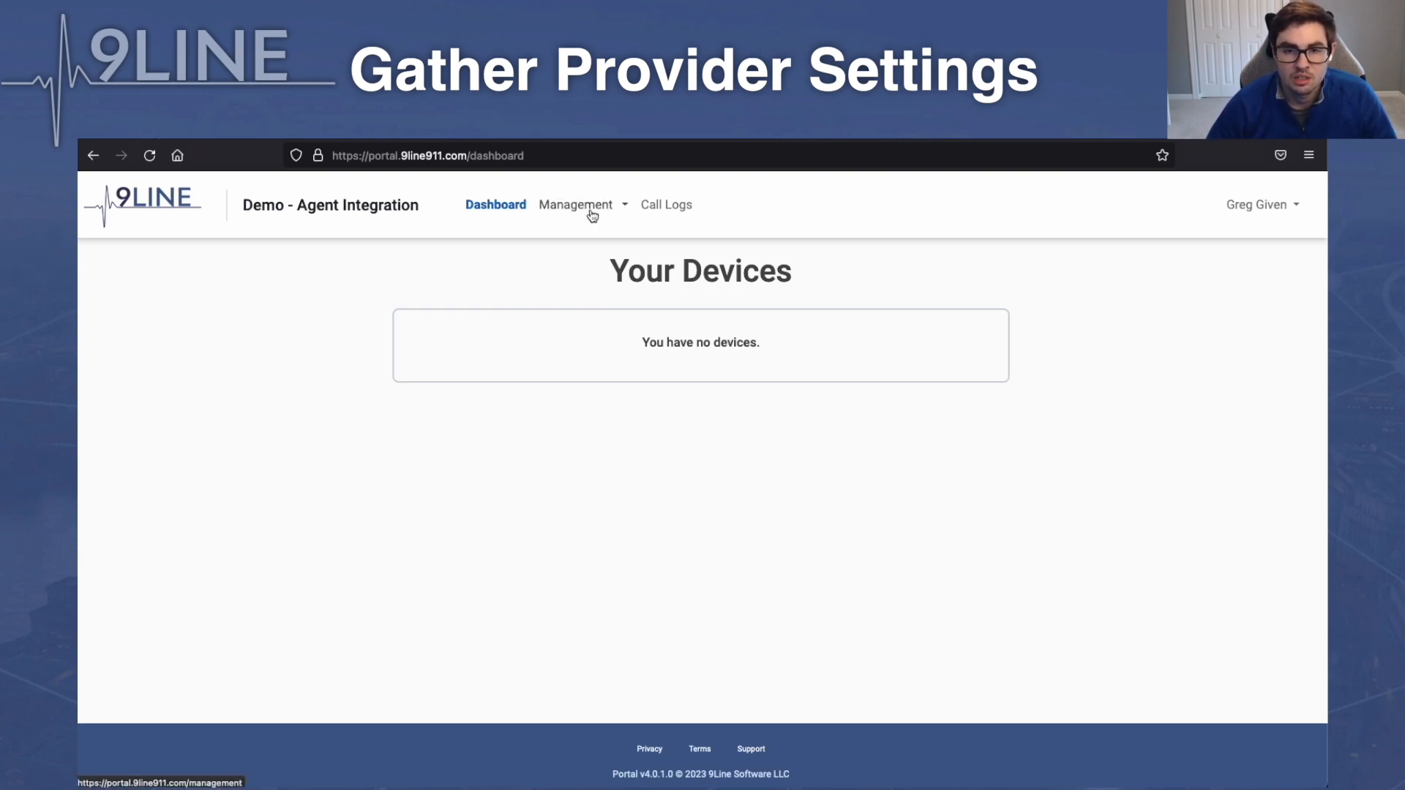
Open the Demo Child Org organization for editing from the organization management list.
left_click(591, 215)
left_click(592, 243)
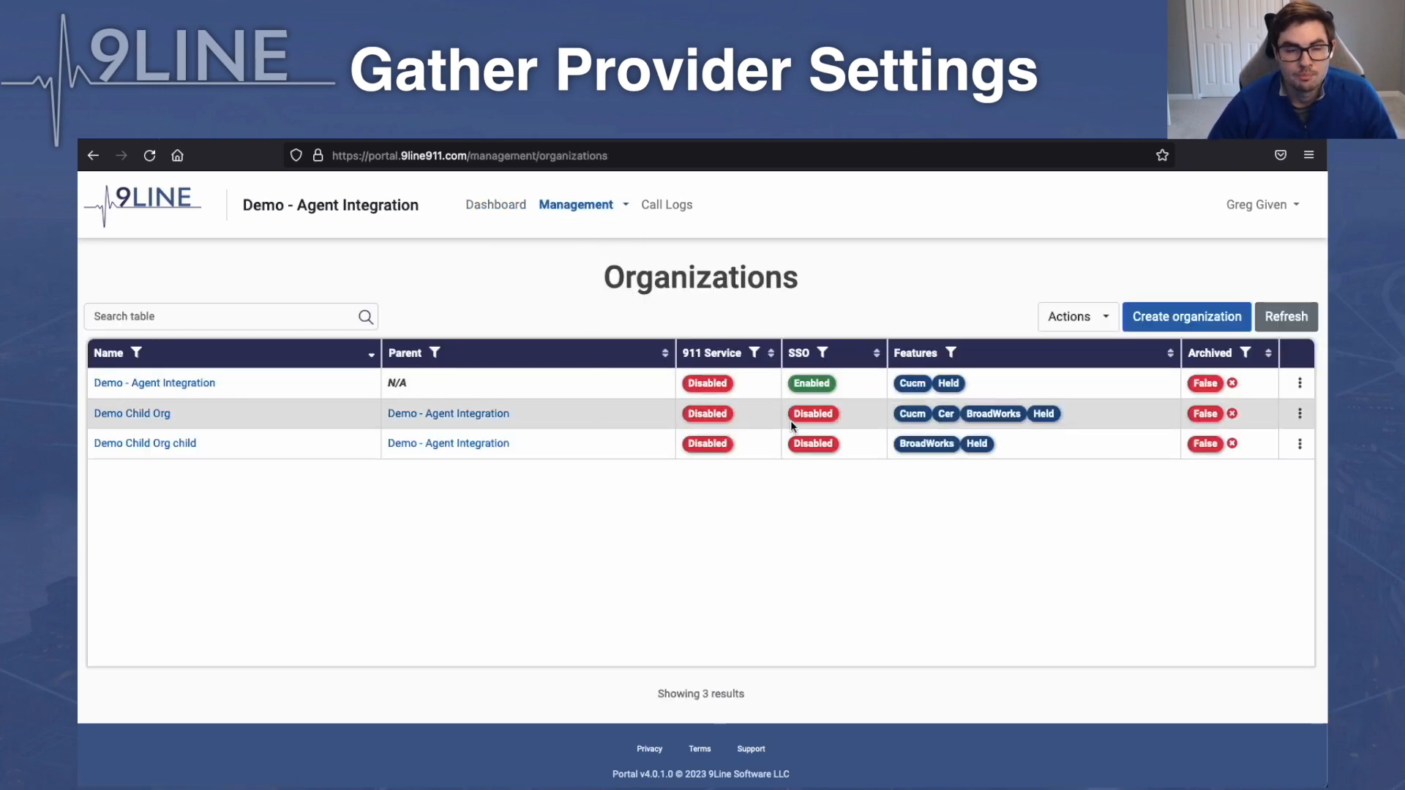
left_click(1291, 416)
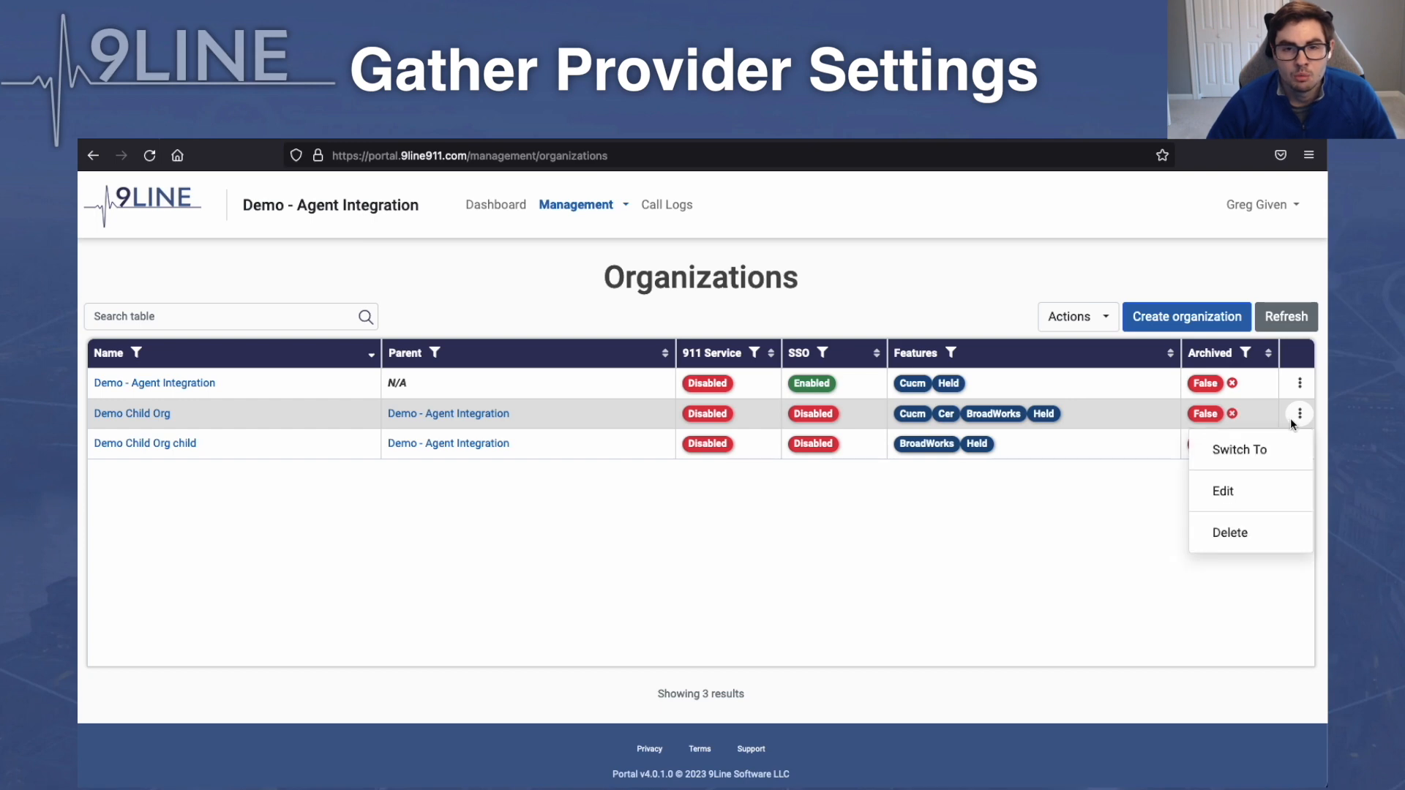
left_click(1285, 488)
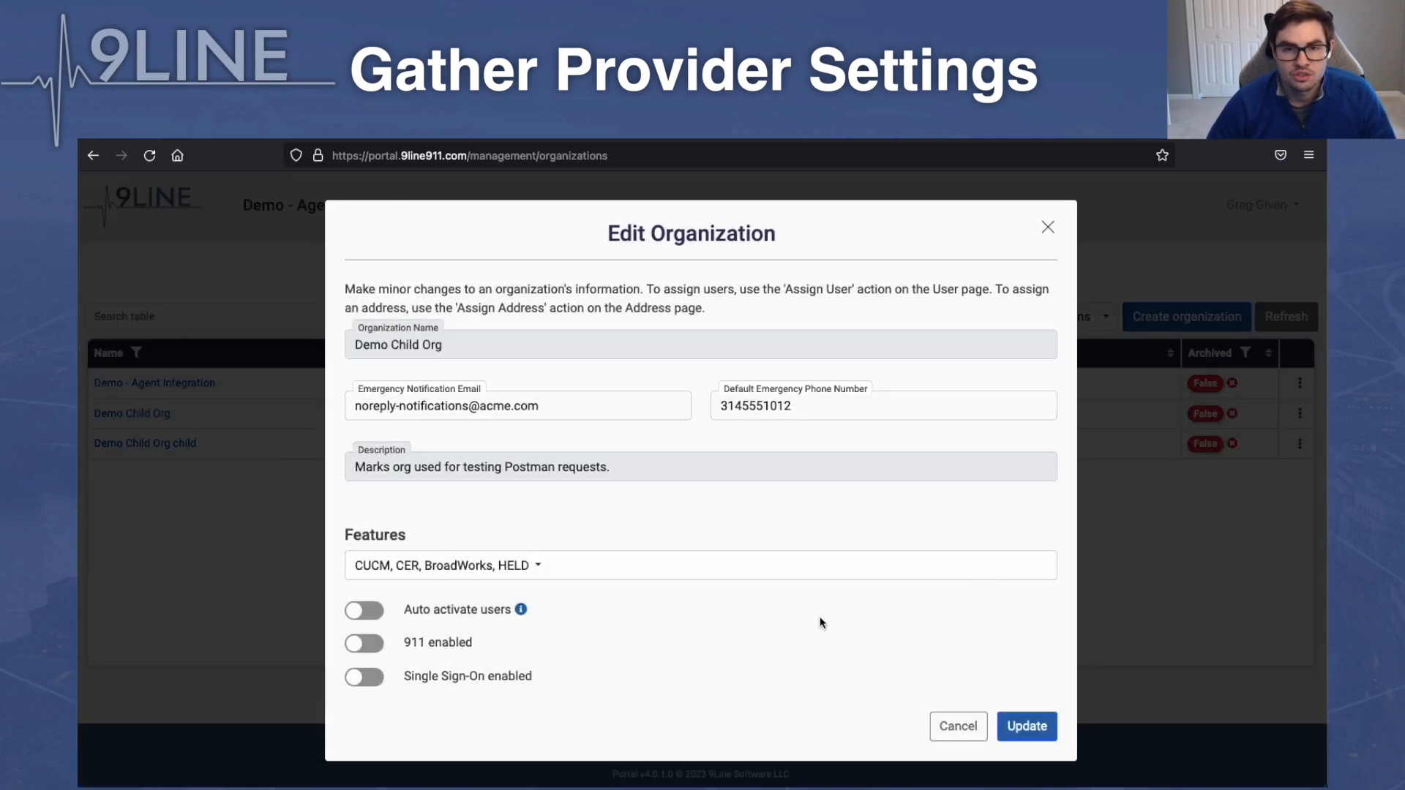
Enable single sign-on for the organization, copy its Reply URL (Assertion Consumer Service URL), and cancel the edit.
left_click(368, 680)
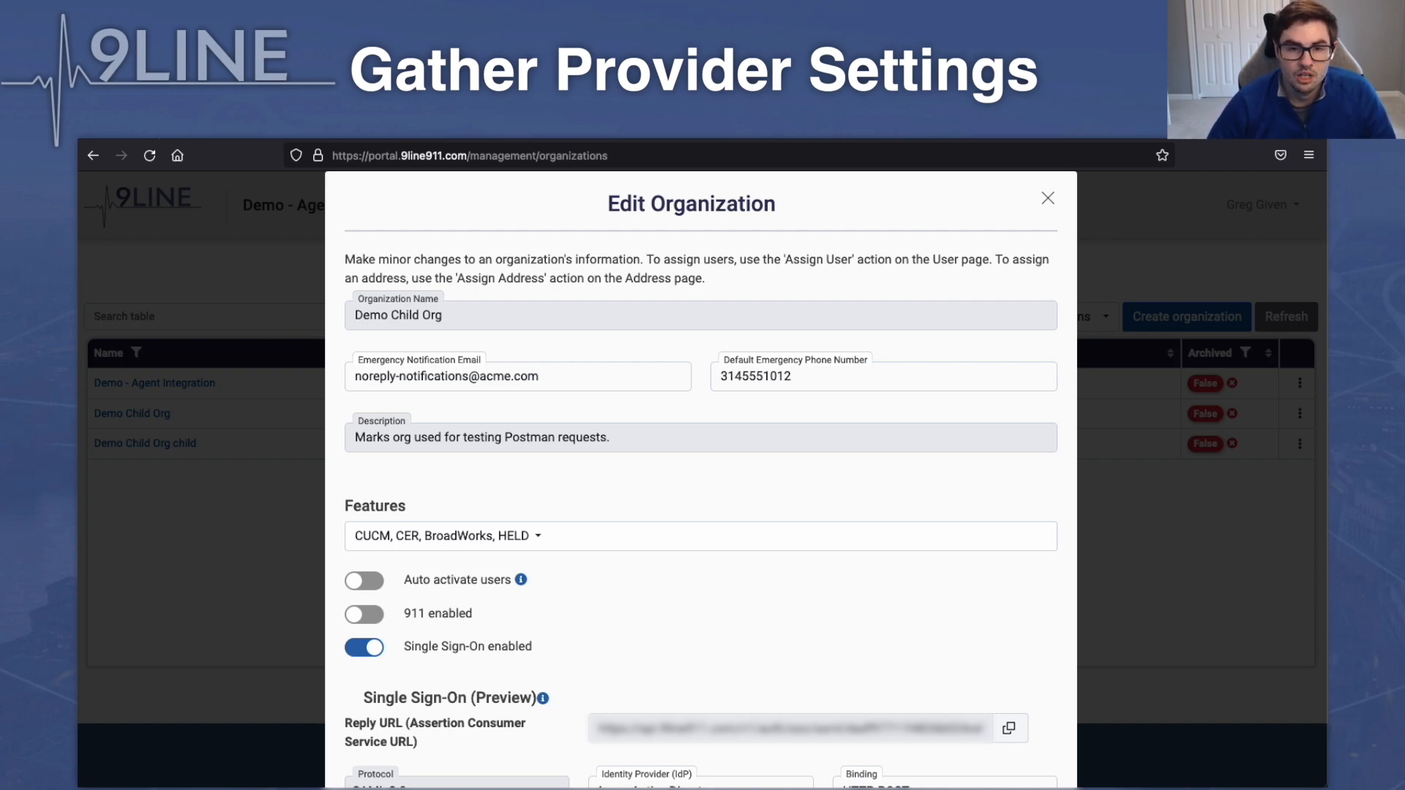
scroll(869, 383, "down", 7)
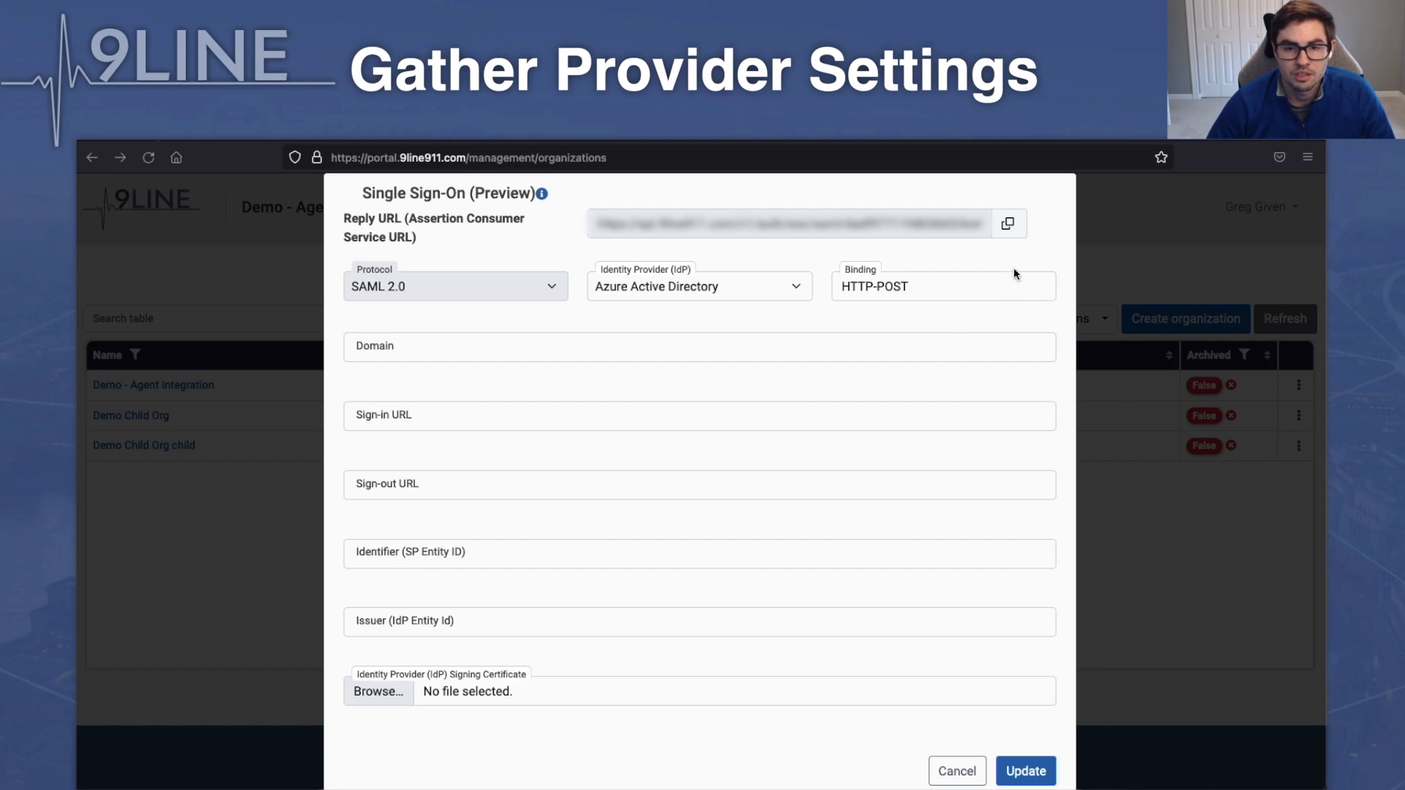
left_click(1007, 227)
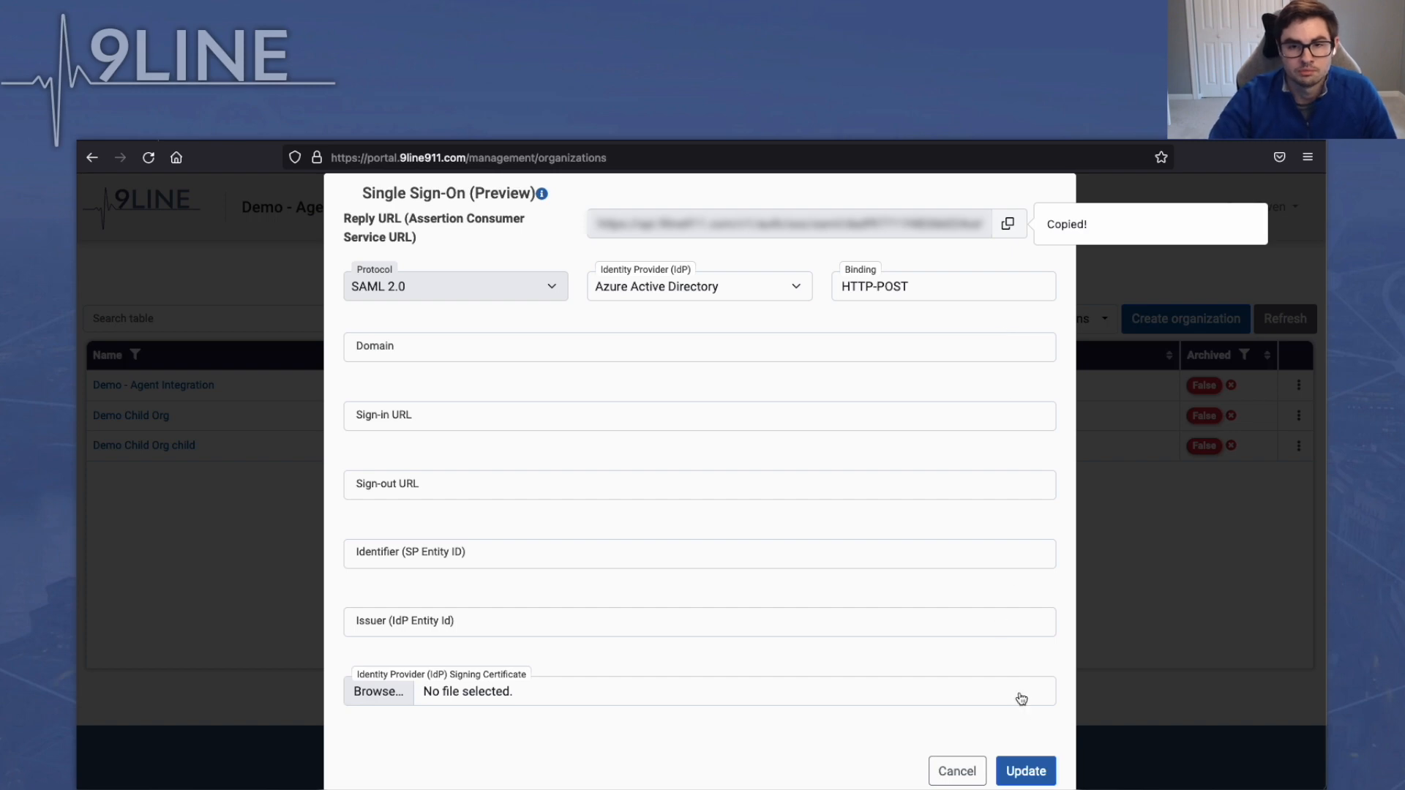
left_click(945, 774)
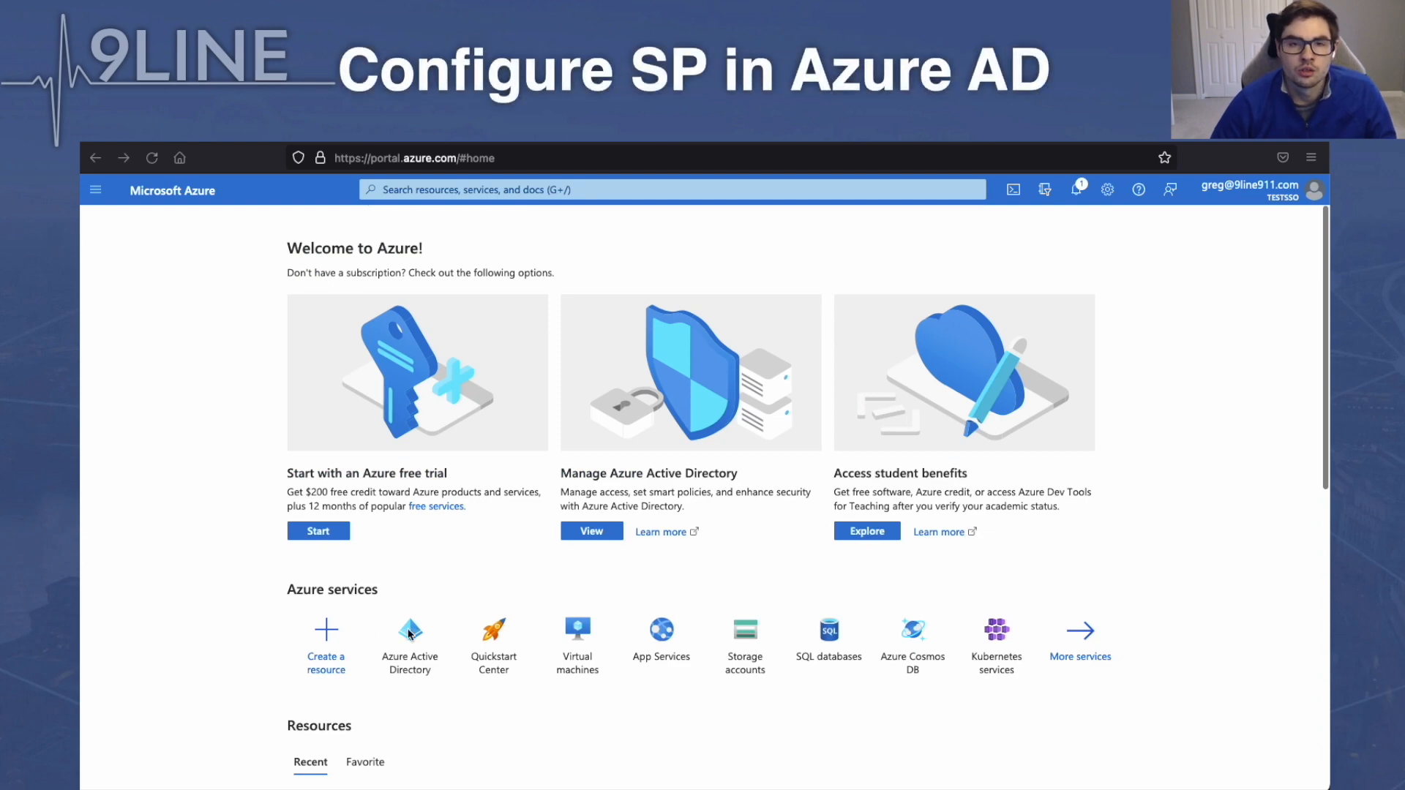
Switch to the Azure portal and create a non-gallery enterprise application named "9Line YouTube SSO" in Azure Active Directory.
left_click(410, 634)
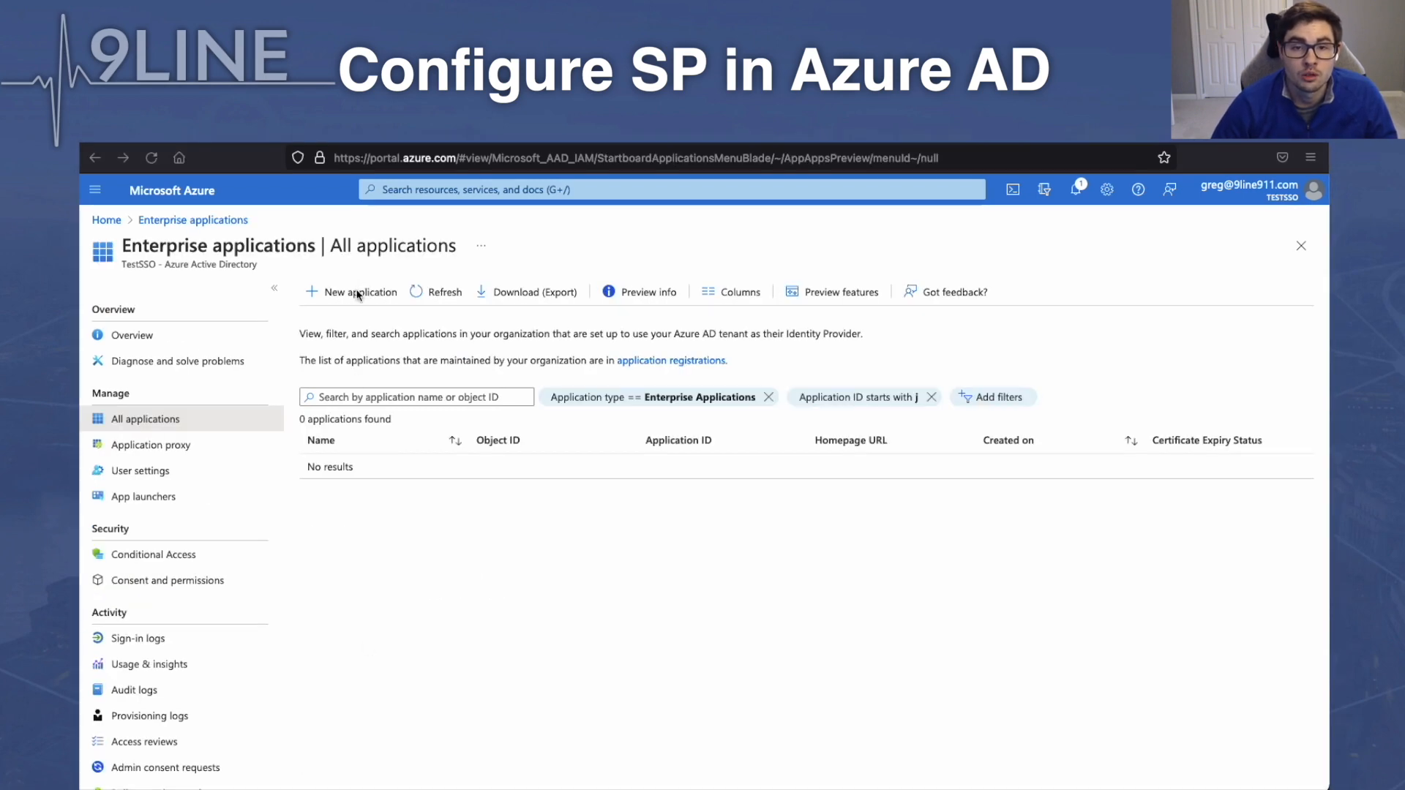
left_click(358, 296)
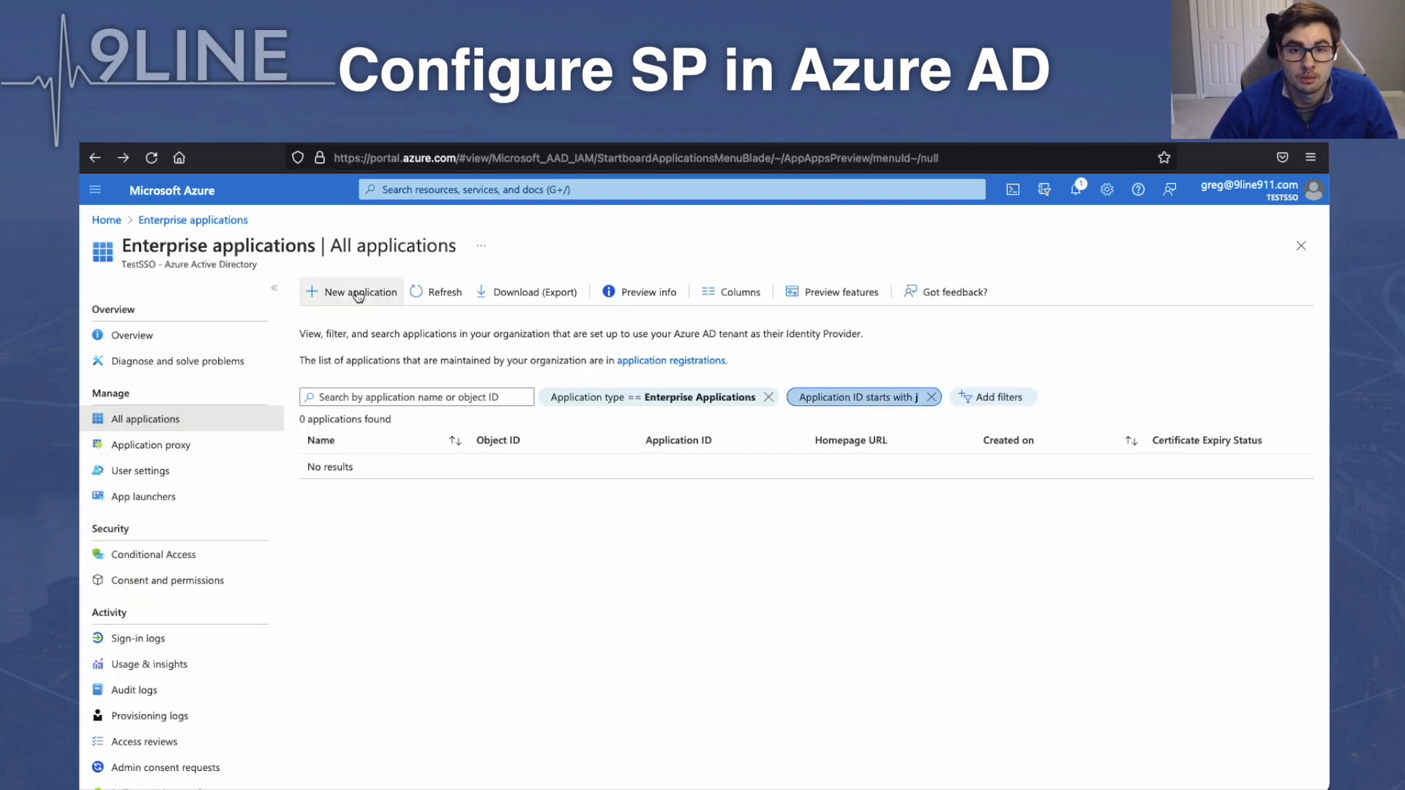
left_click(358, 296)
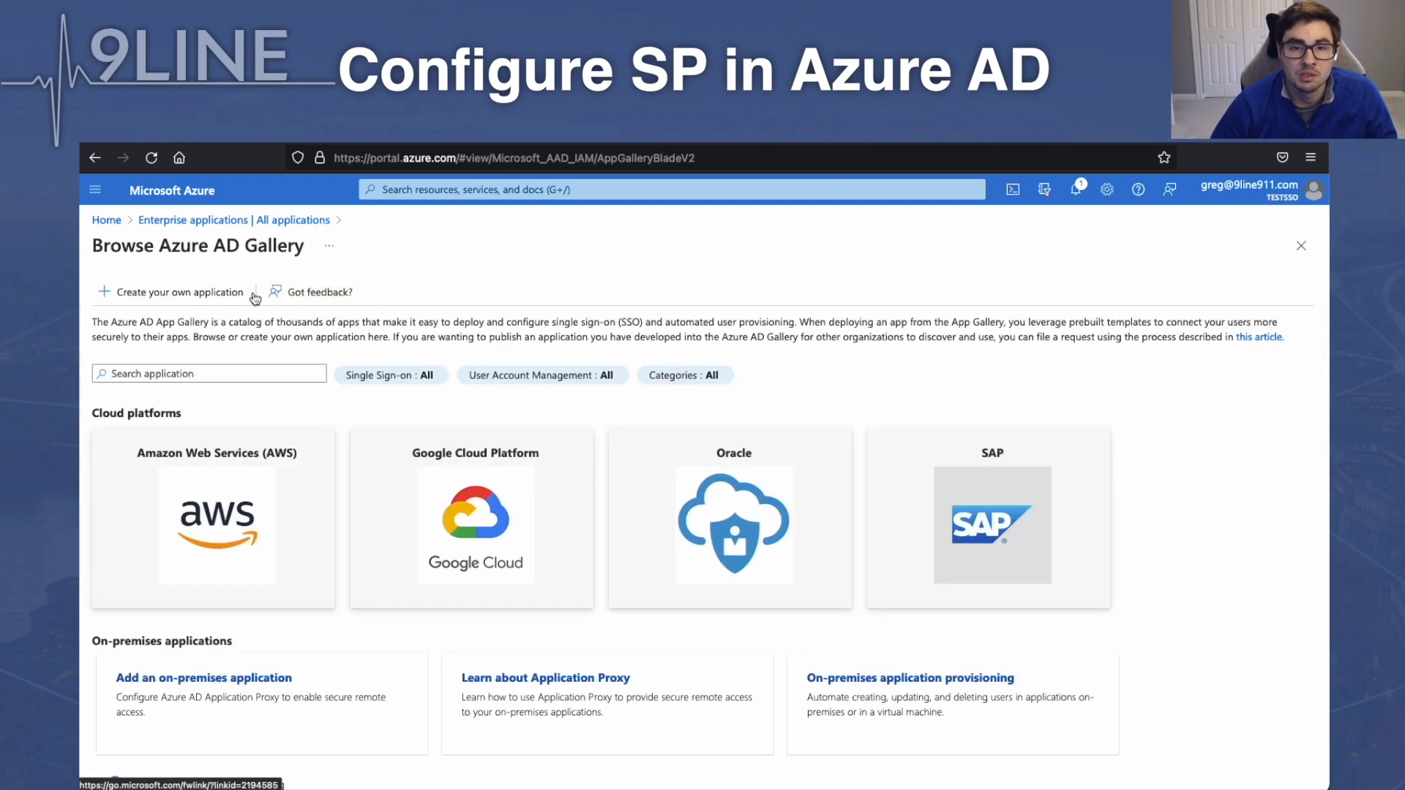
left_click(175, 295)
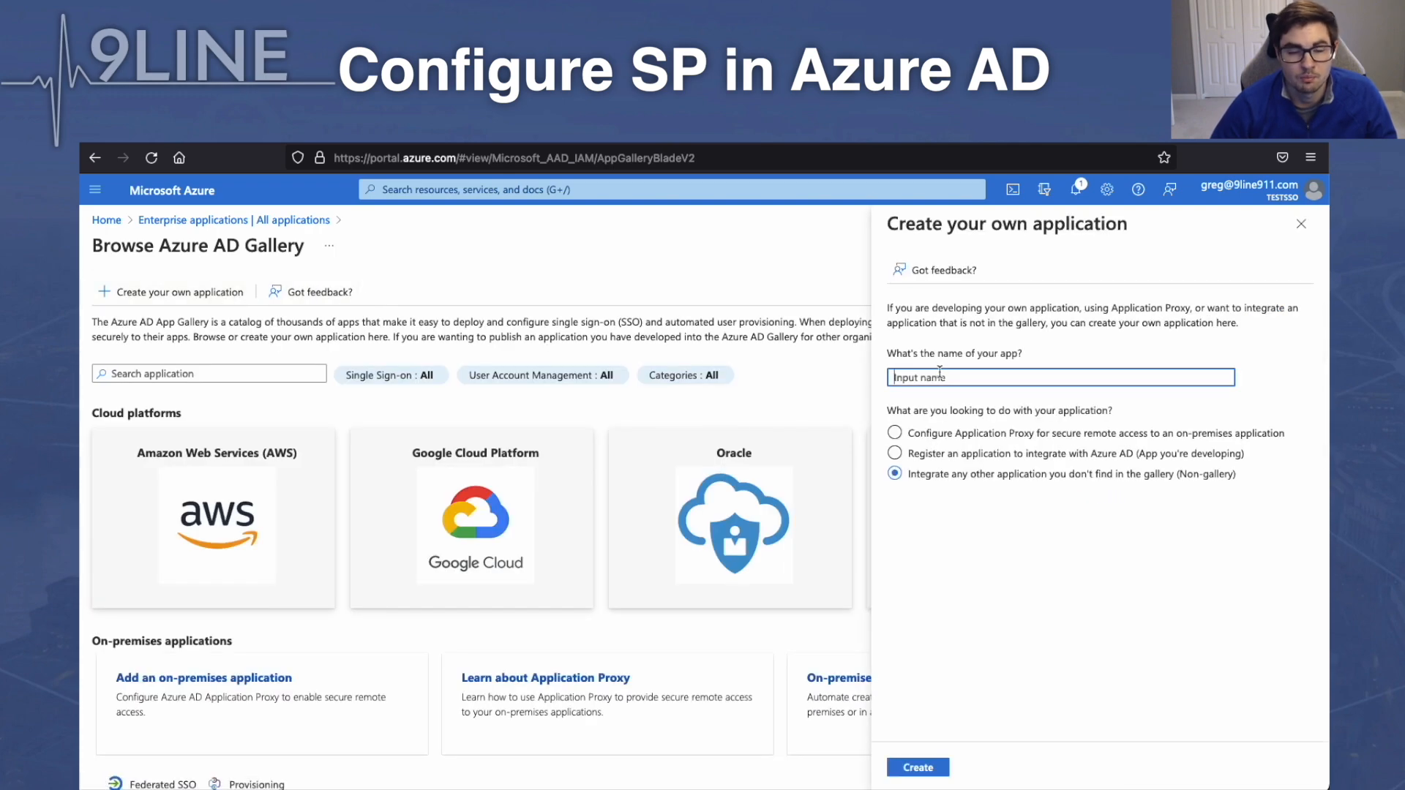
key("ctrl+v")
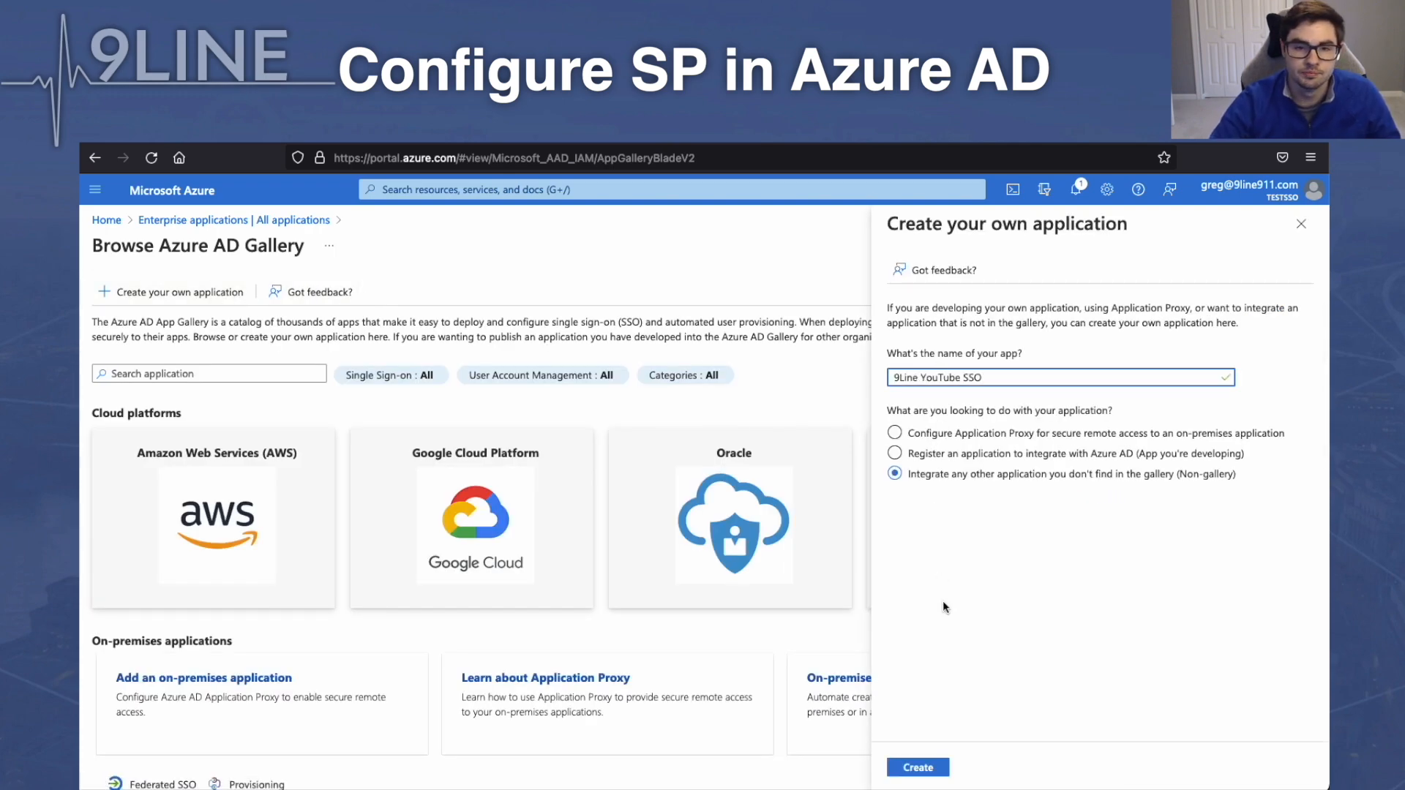
left_click(936, 765)
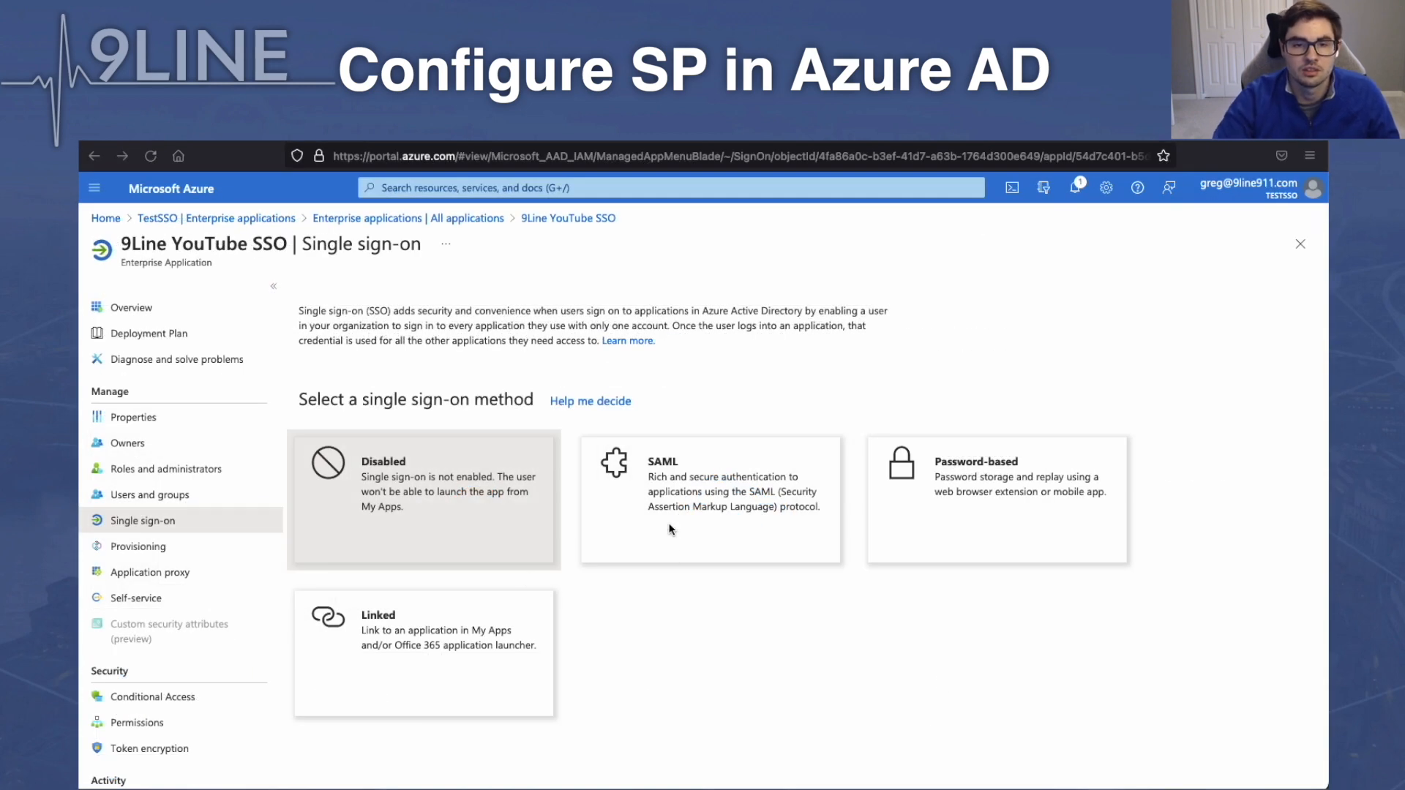
left_click(671, 531)
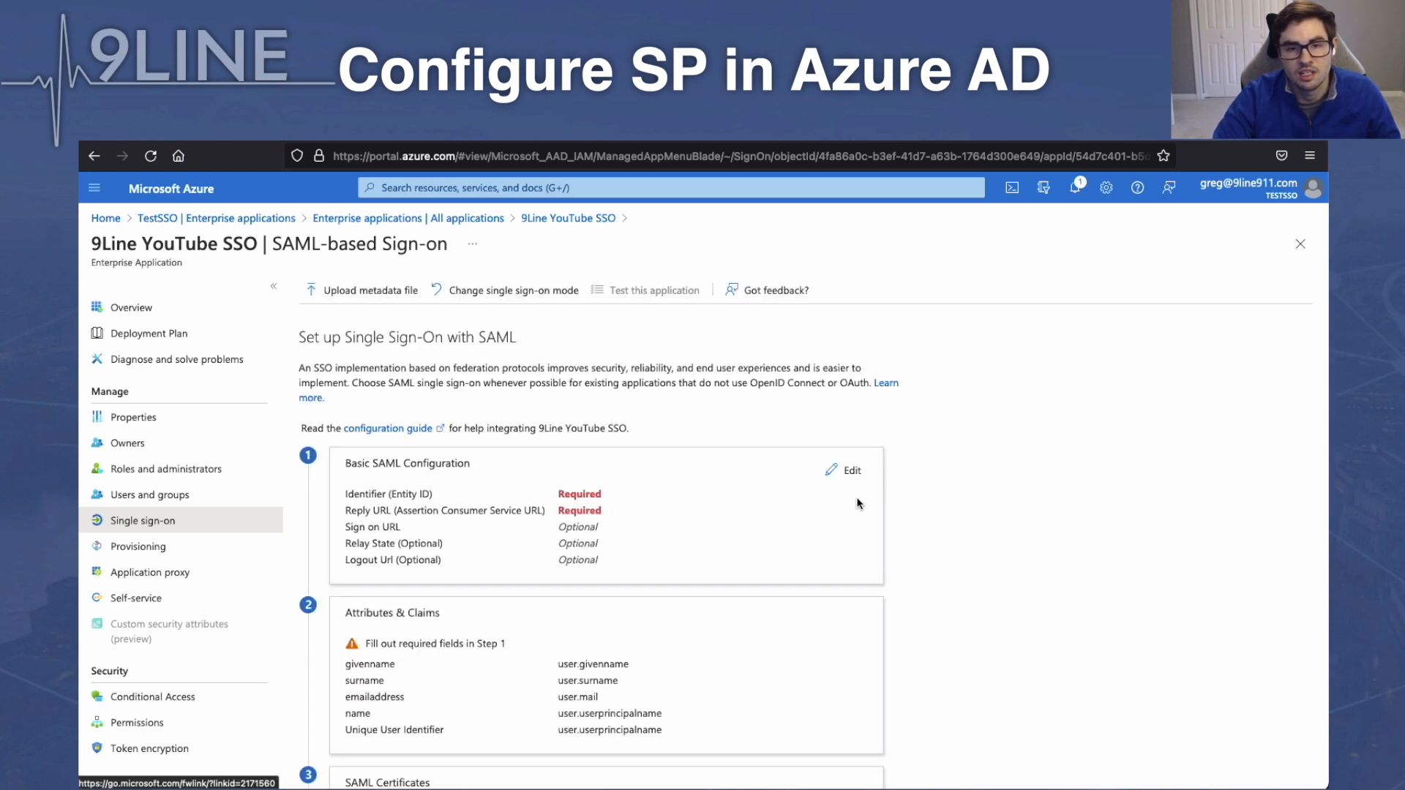
left_click(851, 472)
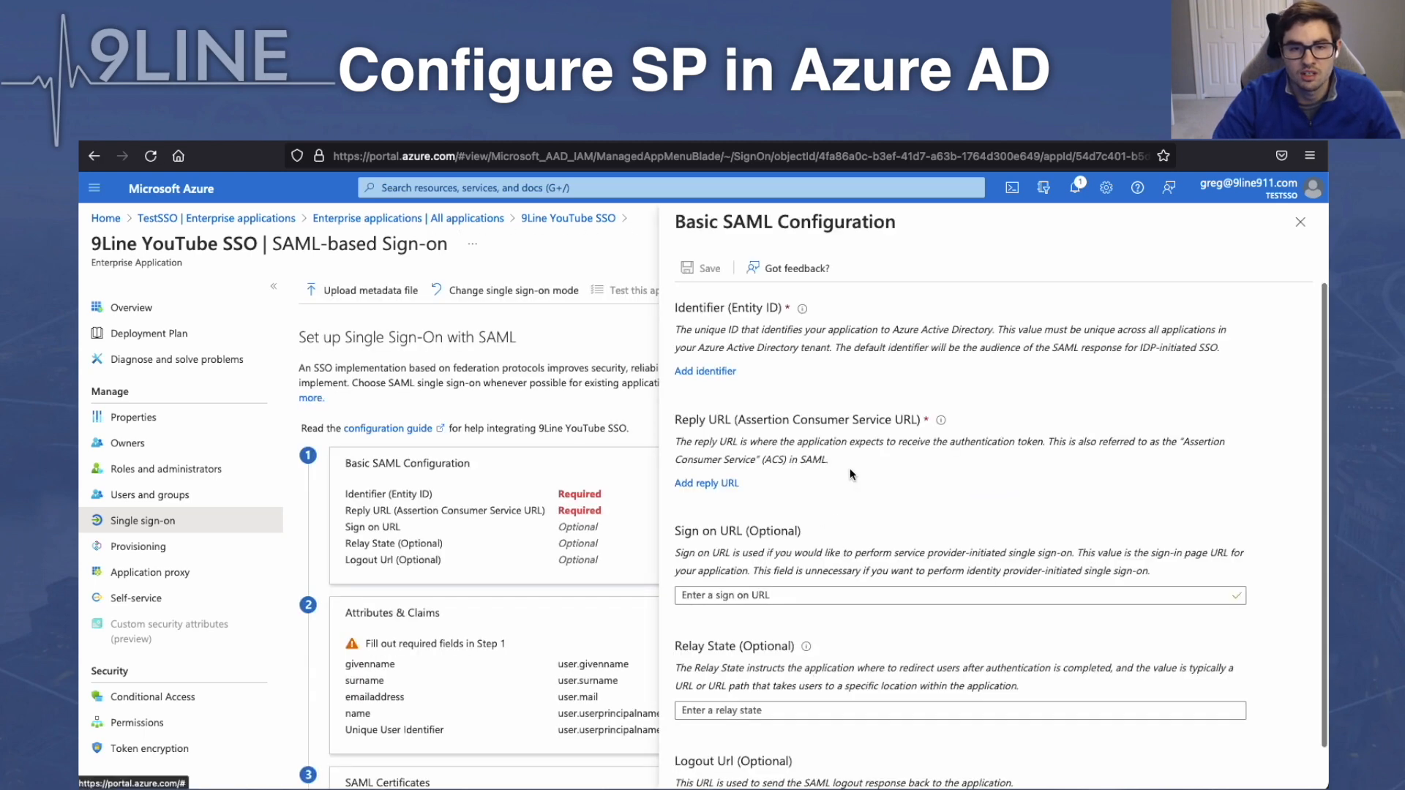
left_click(721, 371)
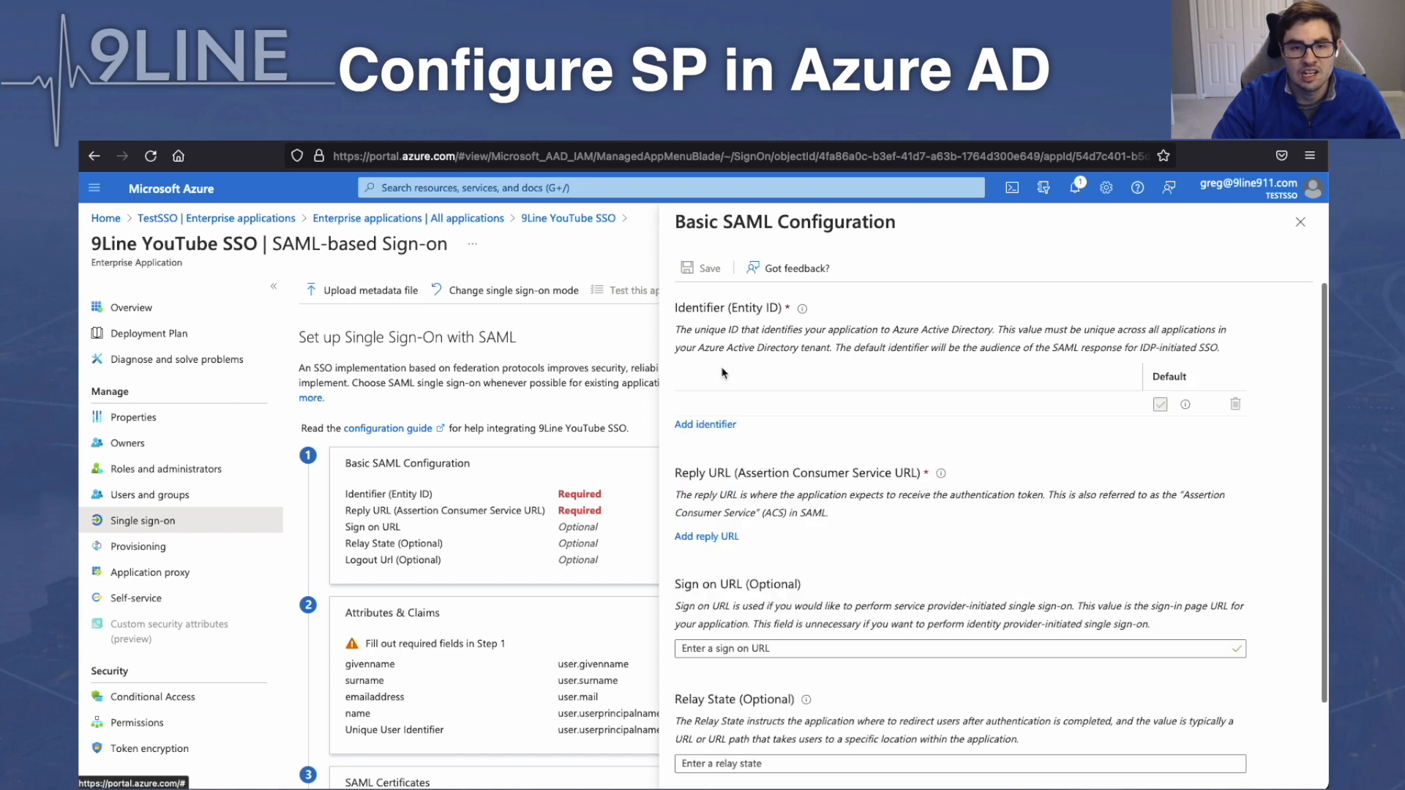
left_click(721, 403)
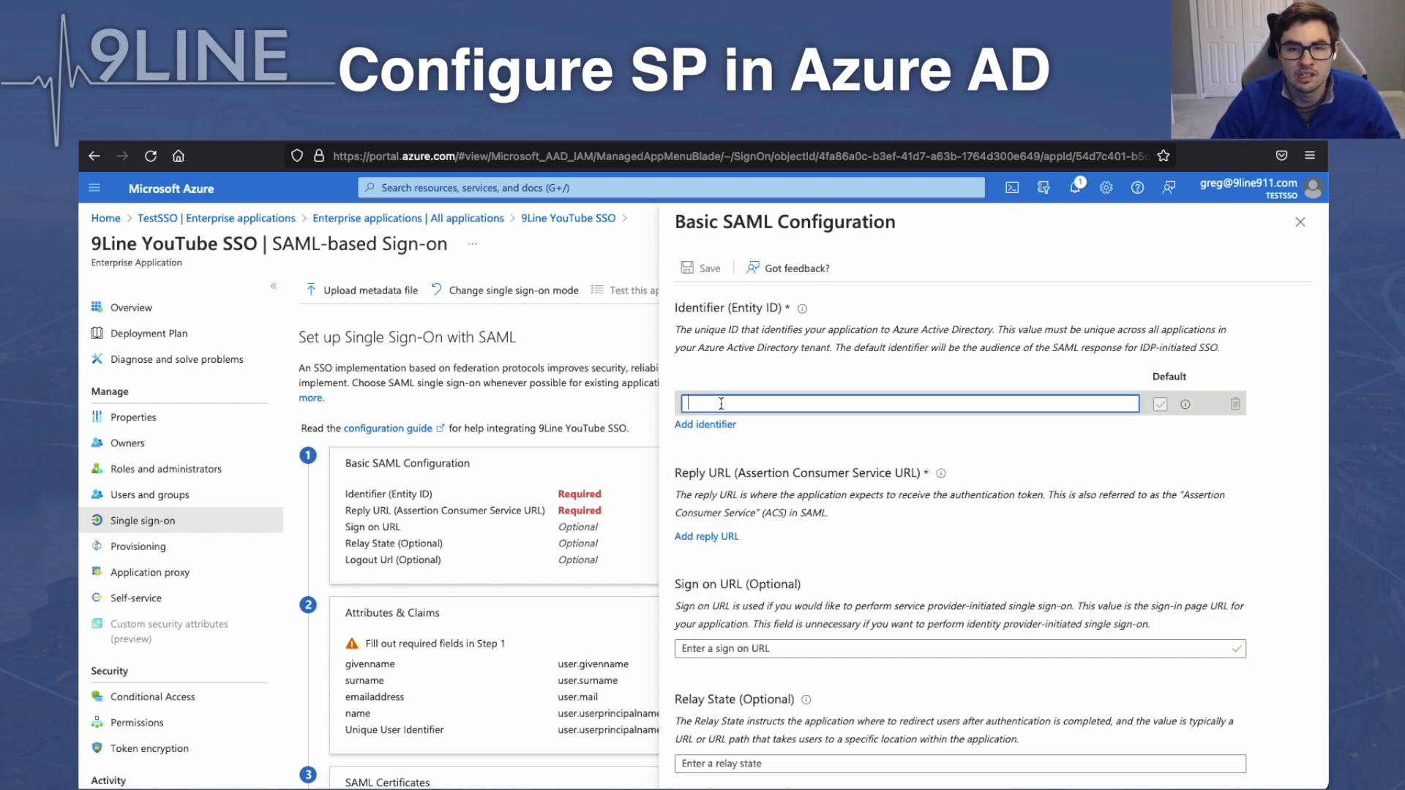
type("https")
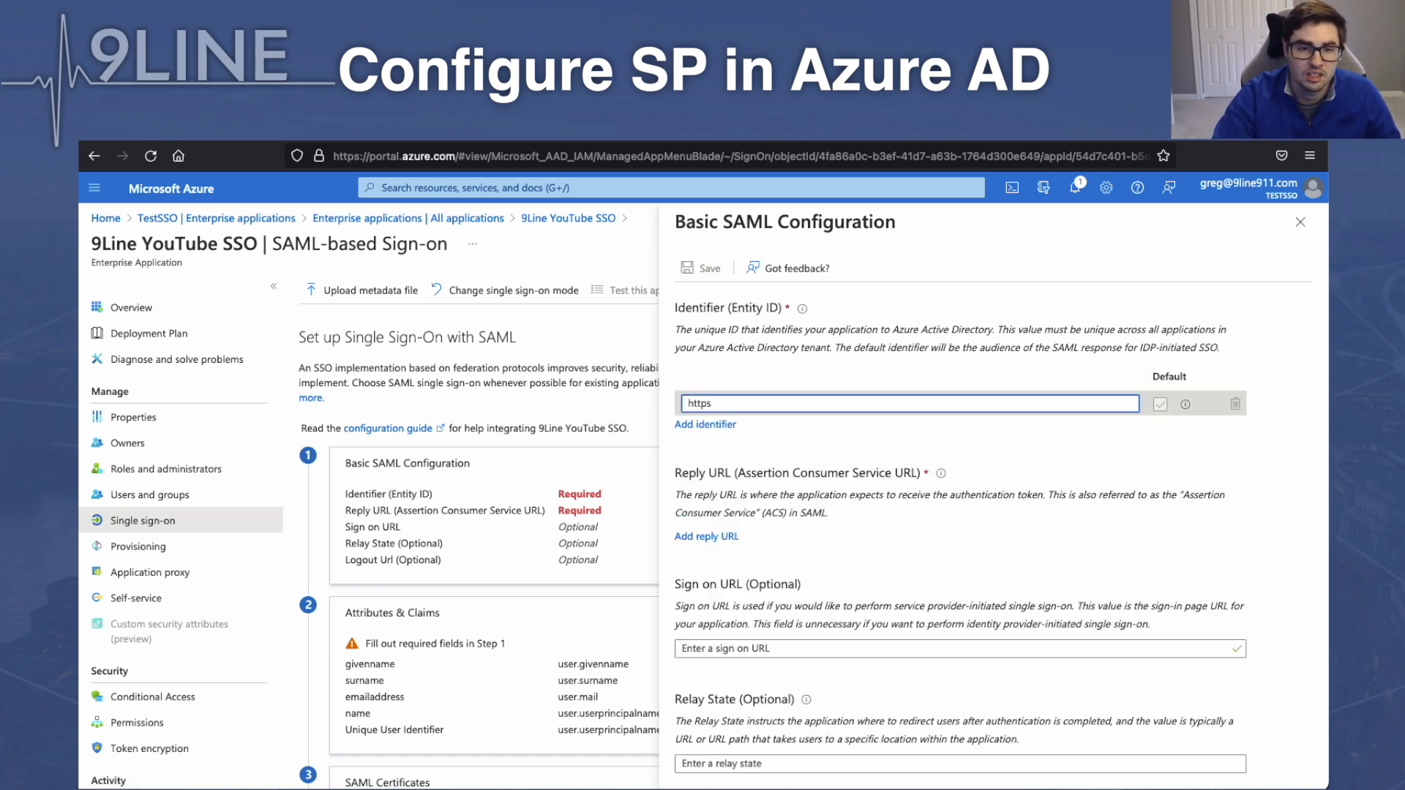
type("://portal.9lin")
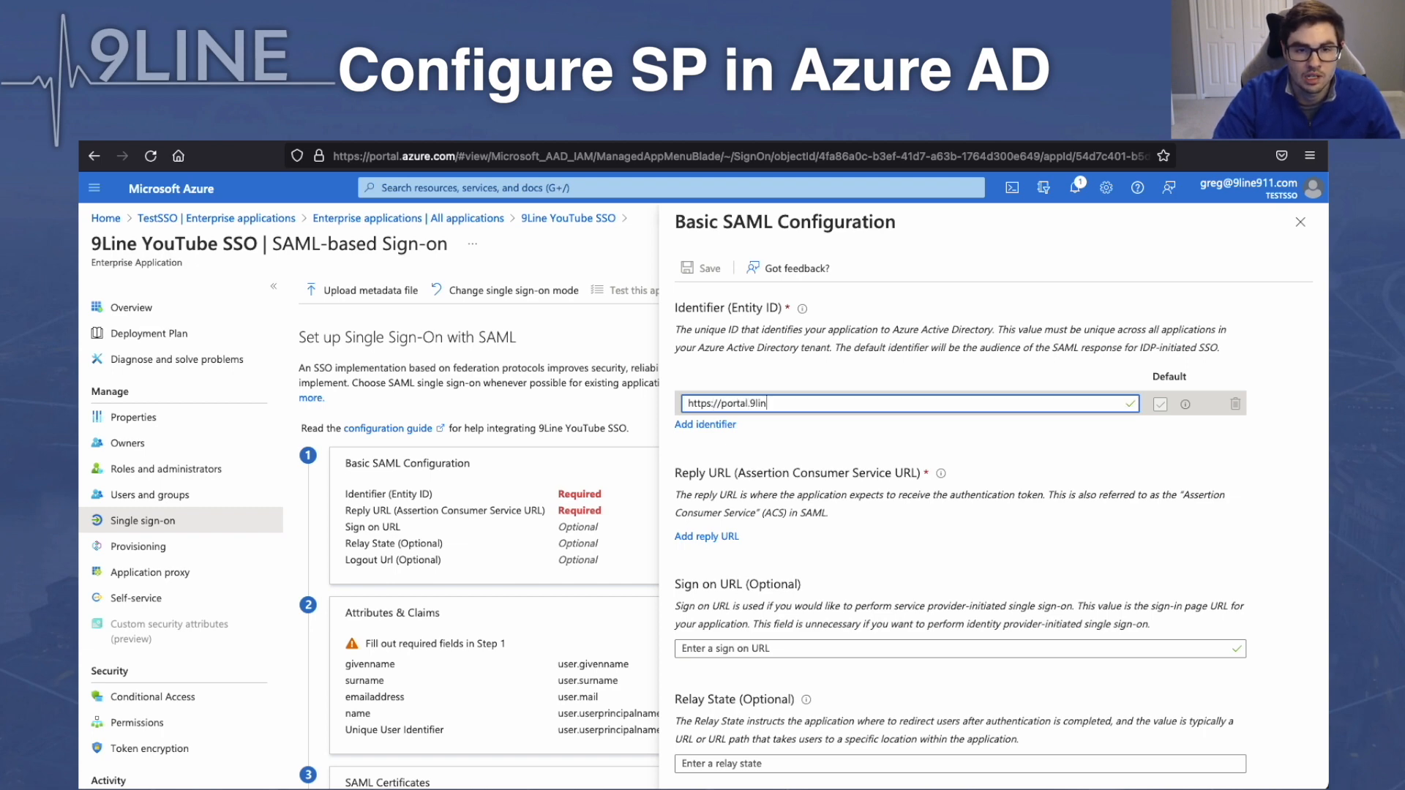
type("e911.com")
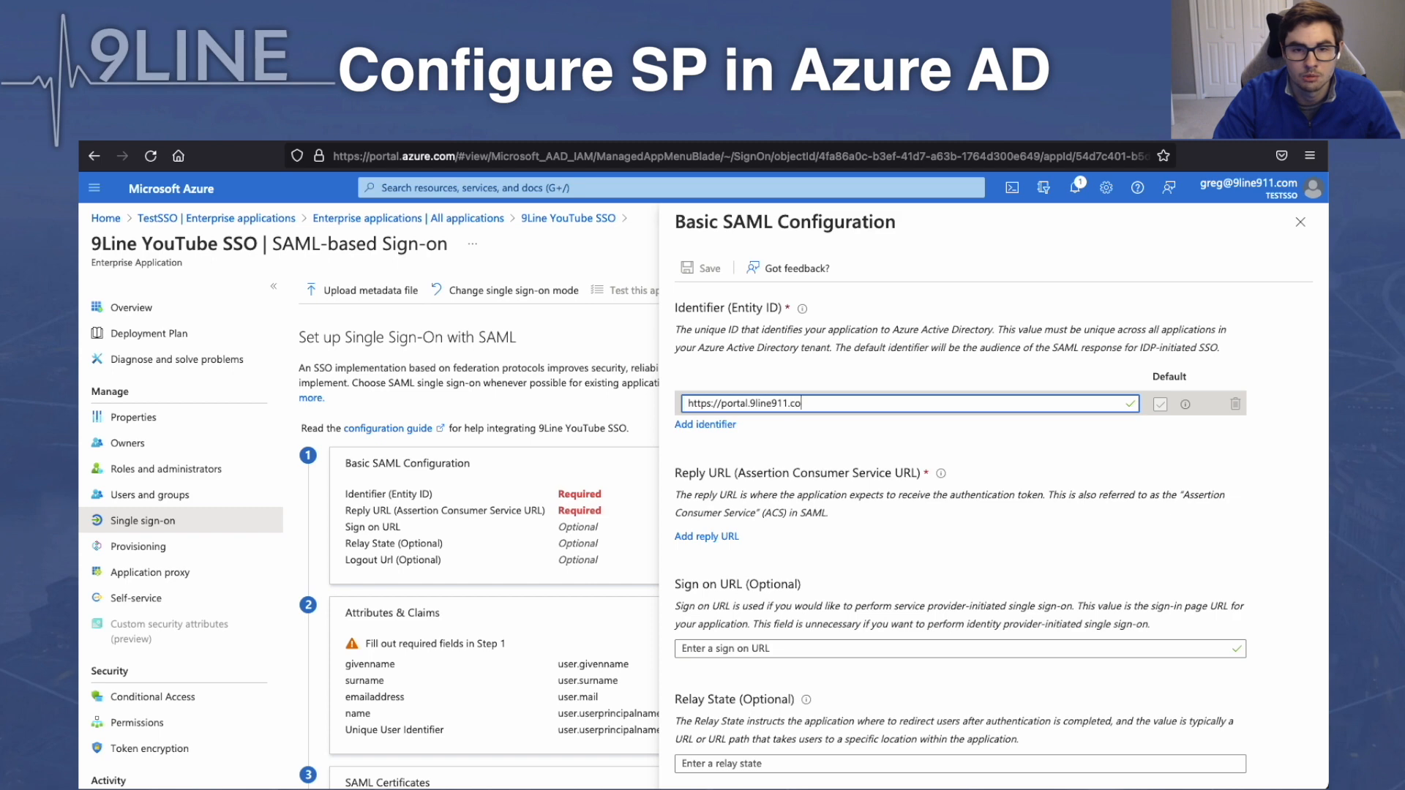
Add a reply URL to the basic SAML configuration using the Assertion Consumer Service URL copied from the 9Line portal.
left_click(712, 538)
left_click(714, 564)
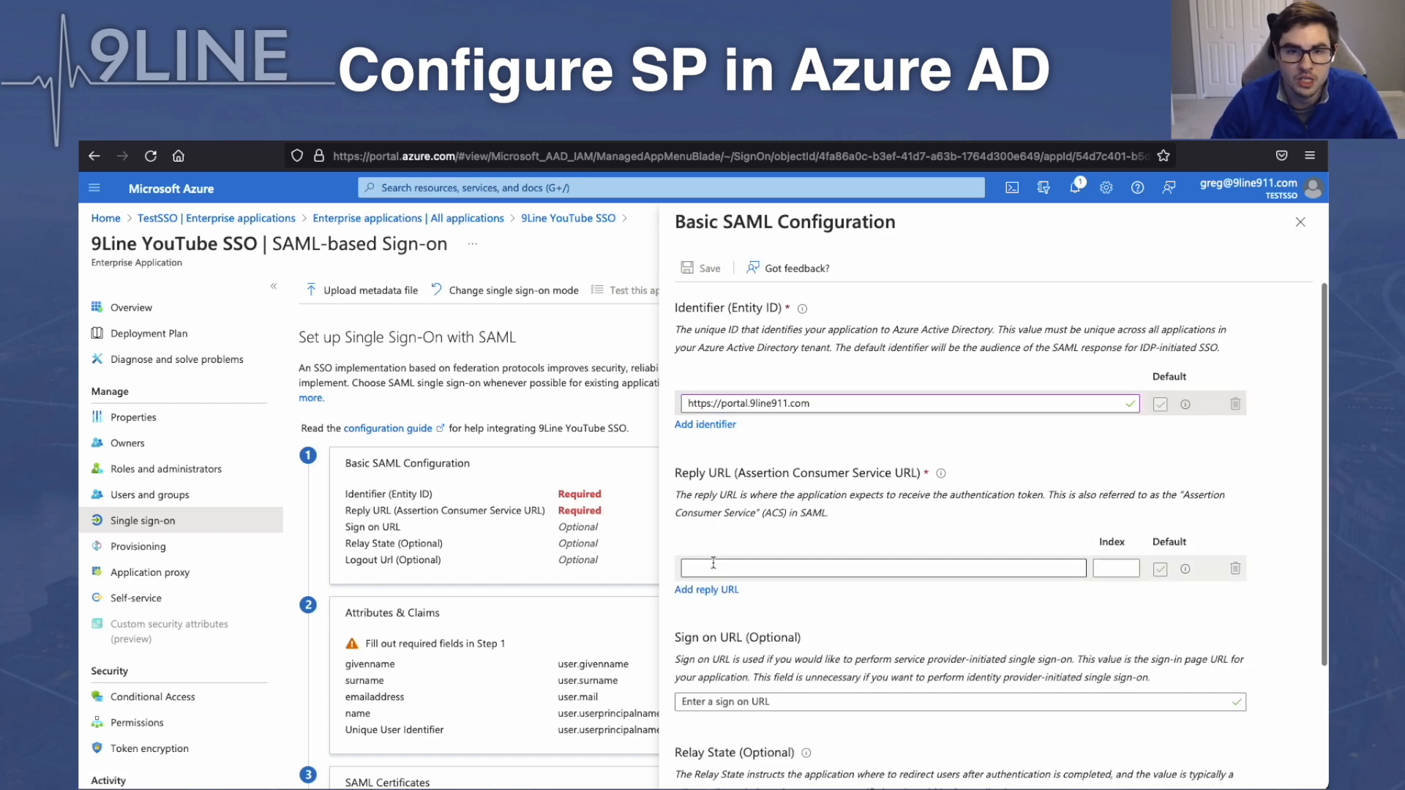
key("ctrl+v")
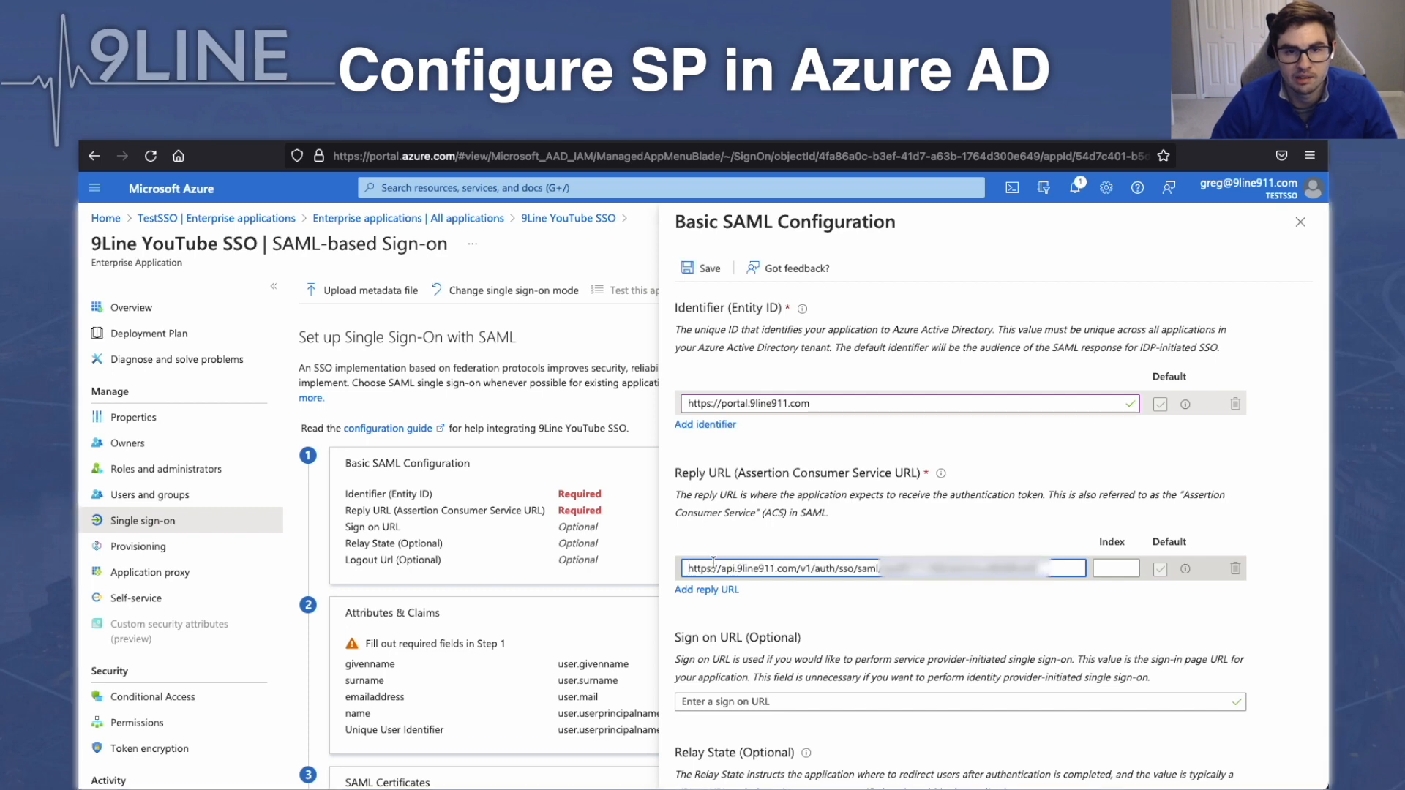
left_click(715, 702)
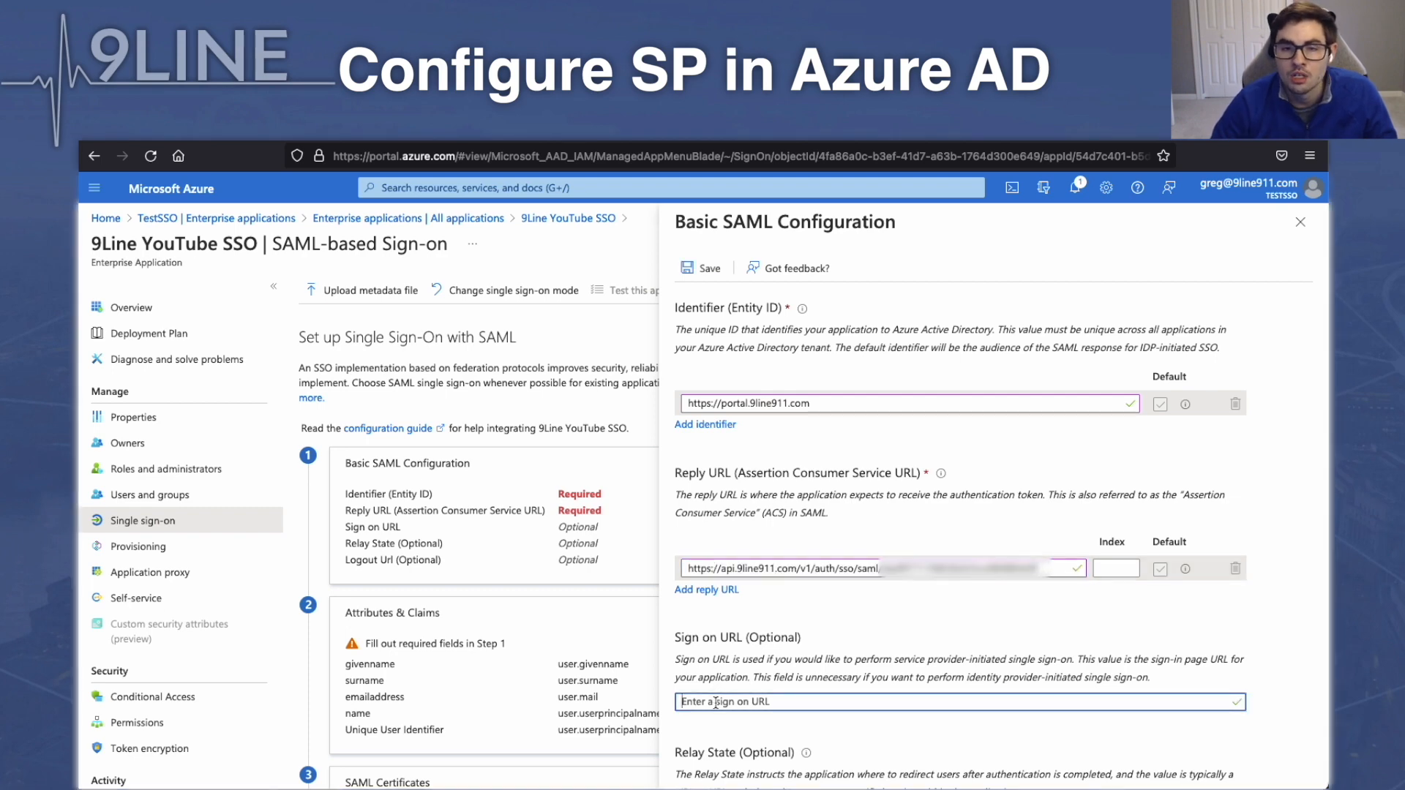
type("http")
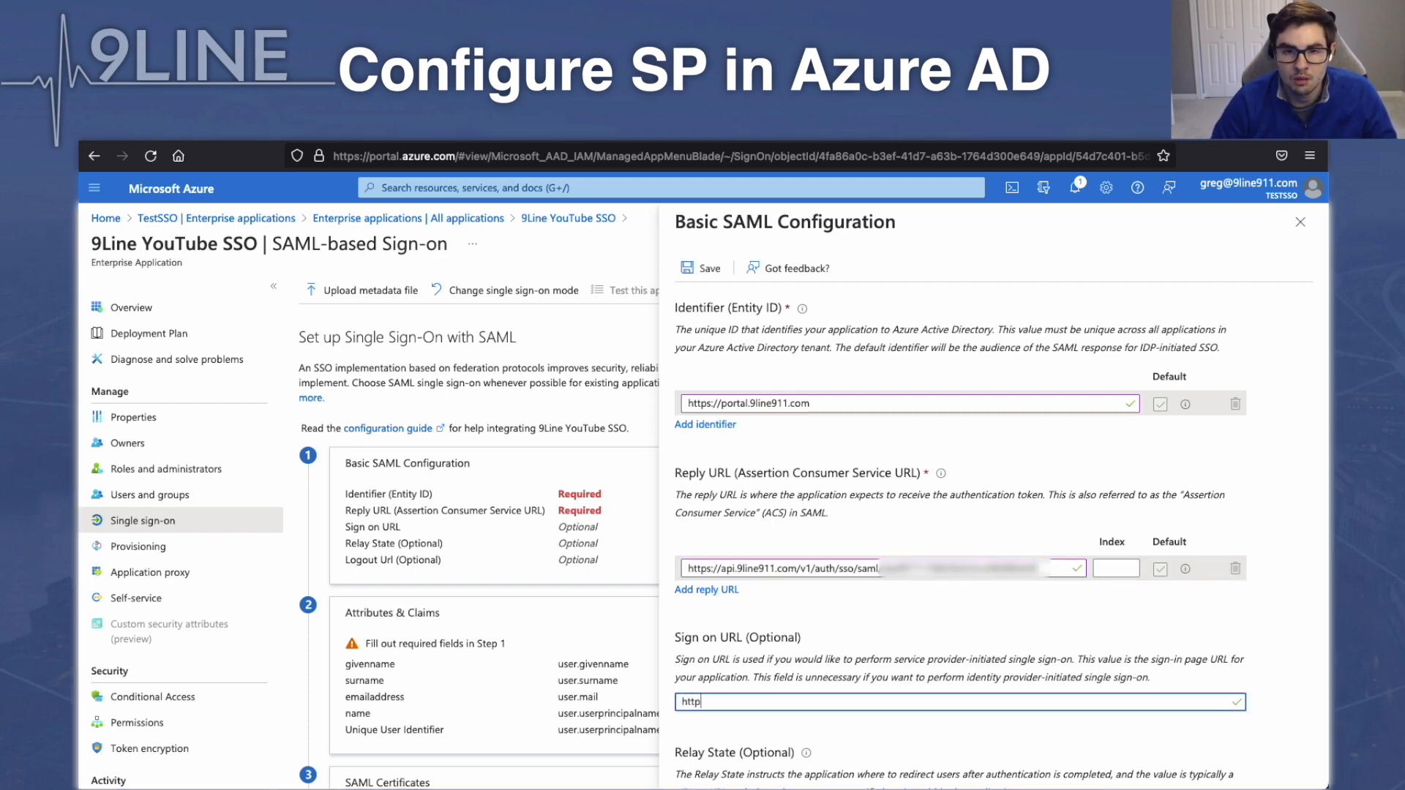
type("s://")
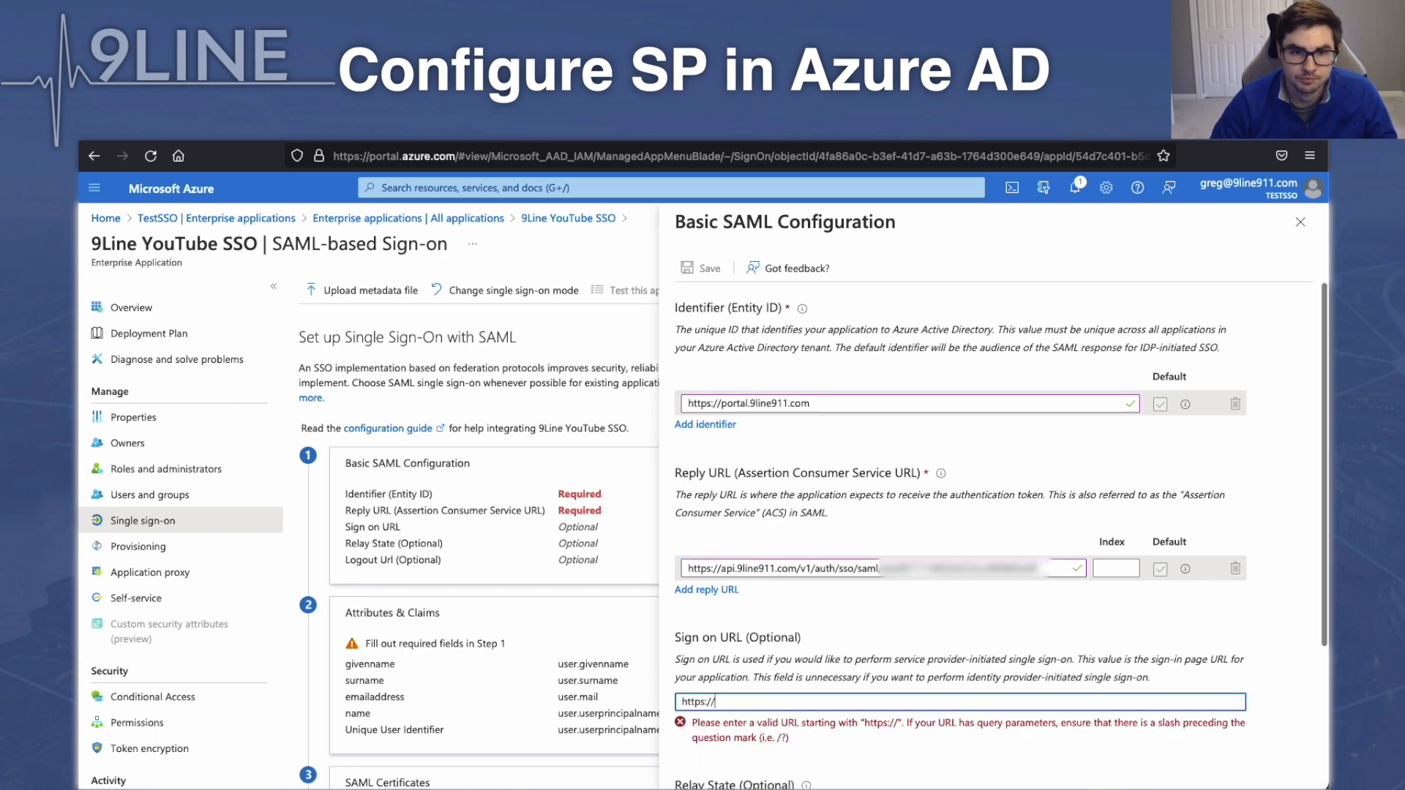
type("portal.9")
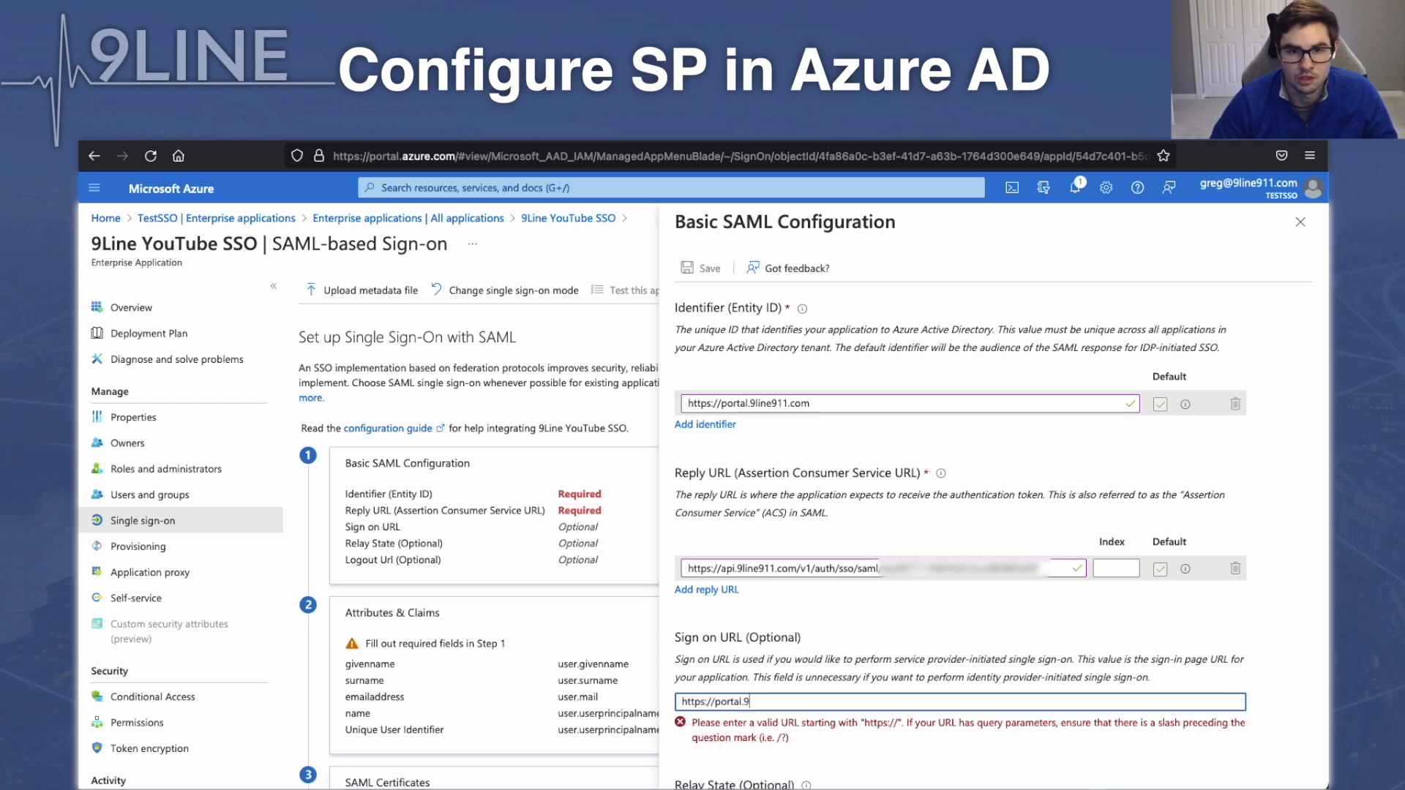
type("line911.co")
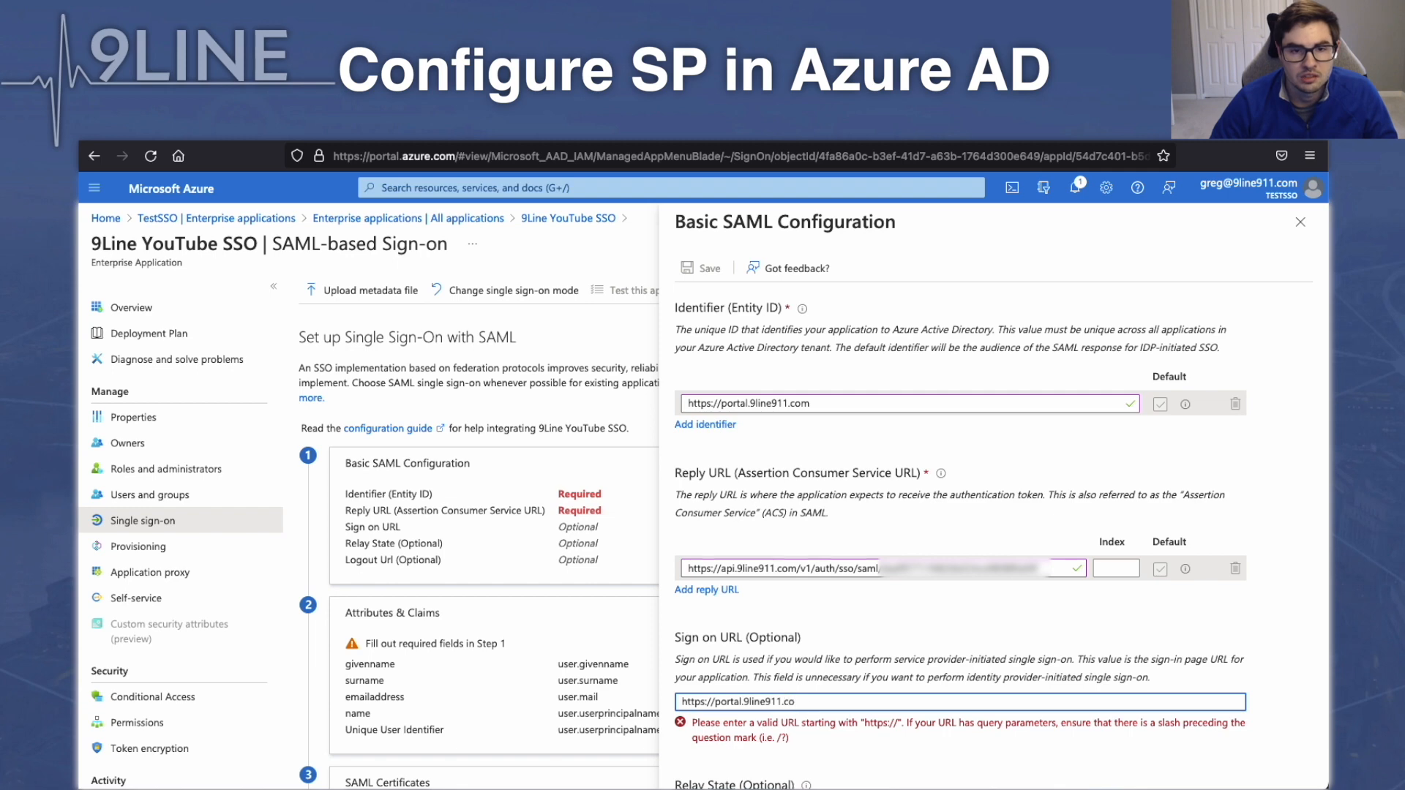
type("m/login")
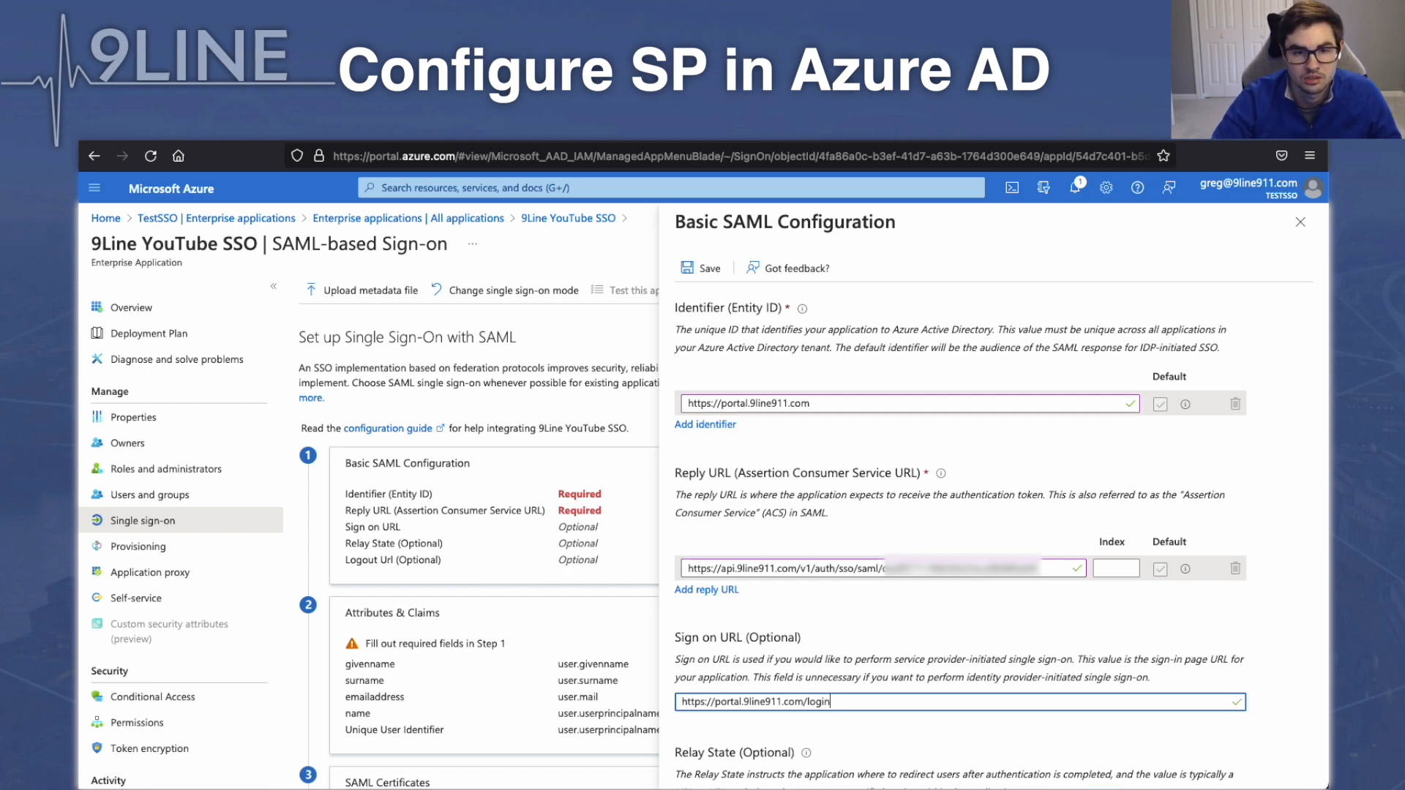
scroll(958, 556, "down", 2)
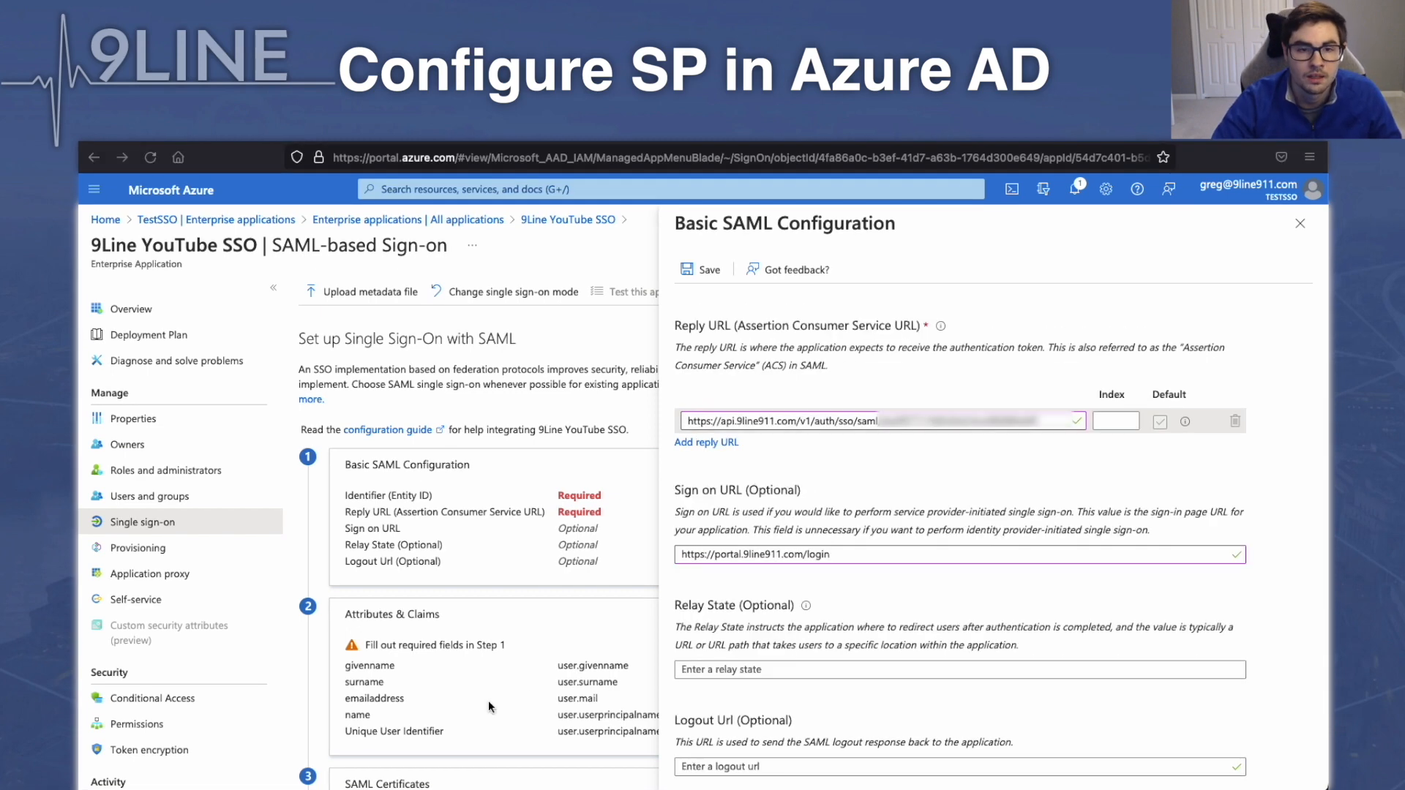
left_click(687, 768)
type("h")
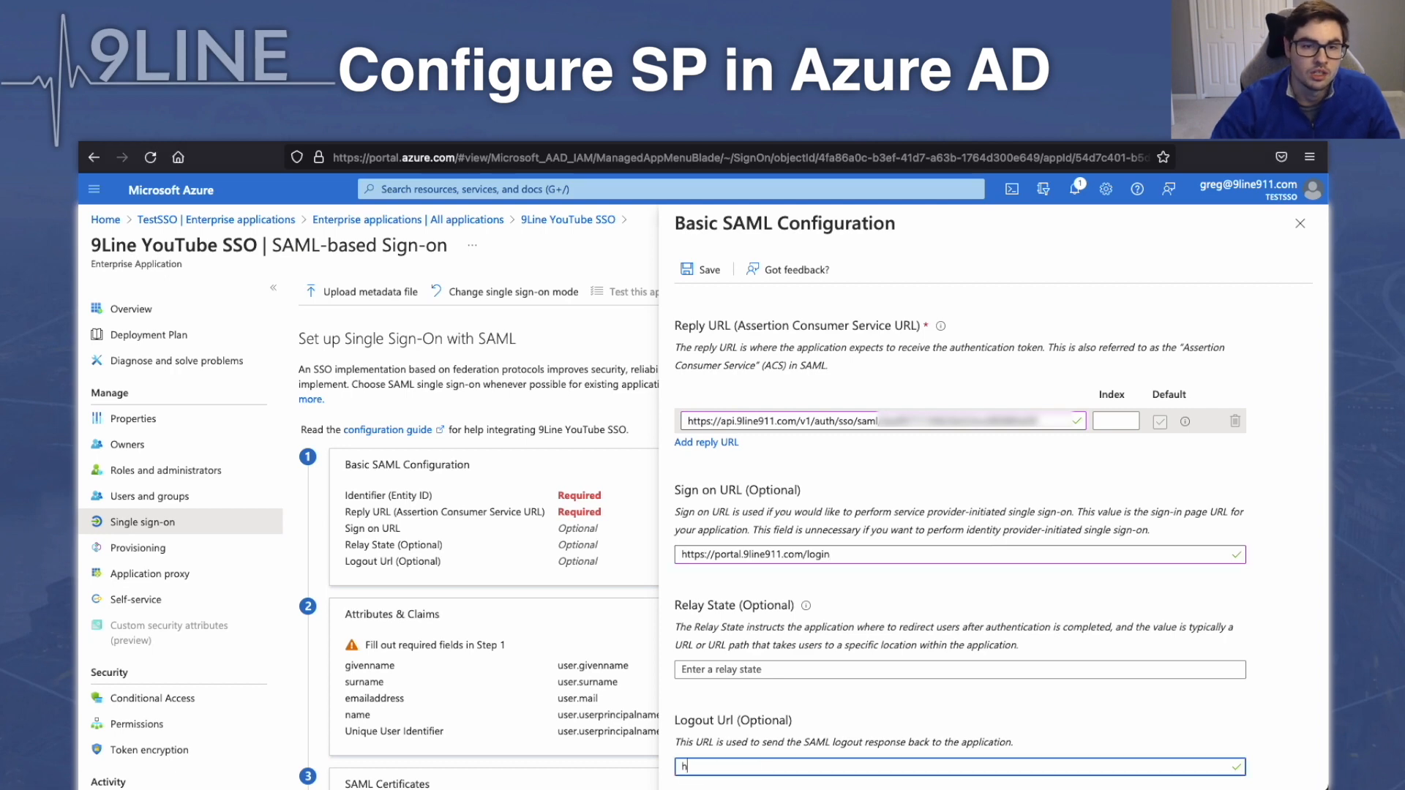
type("ttps:/")
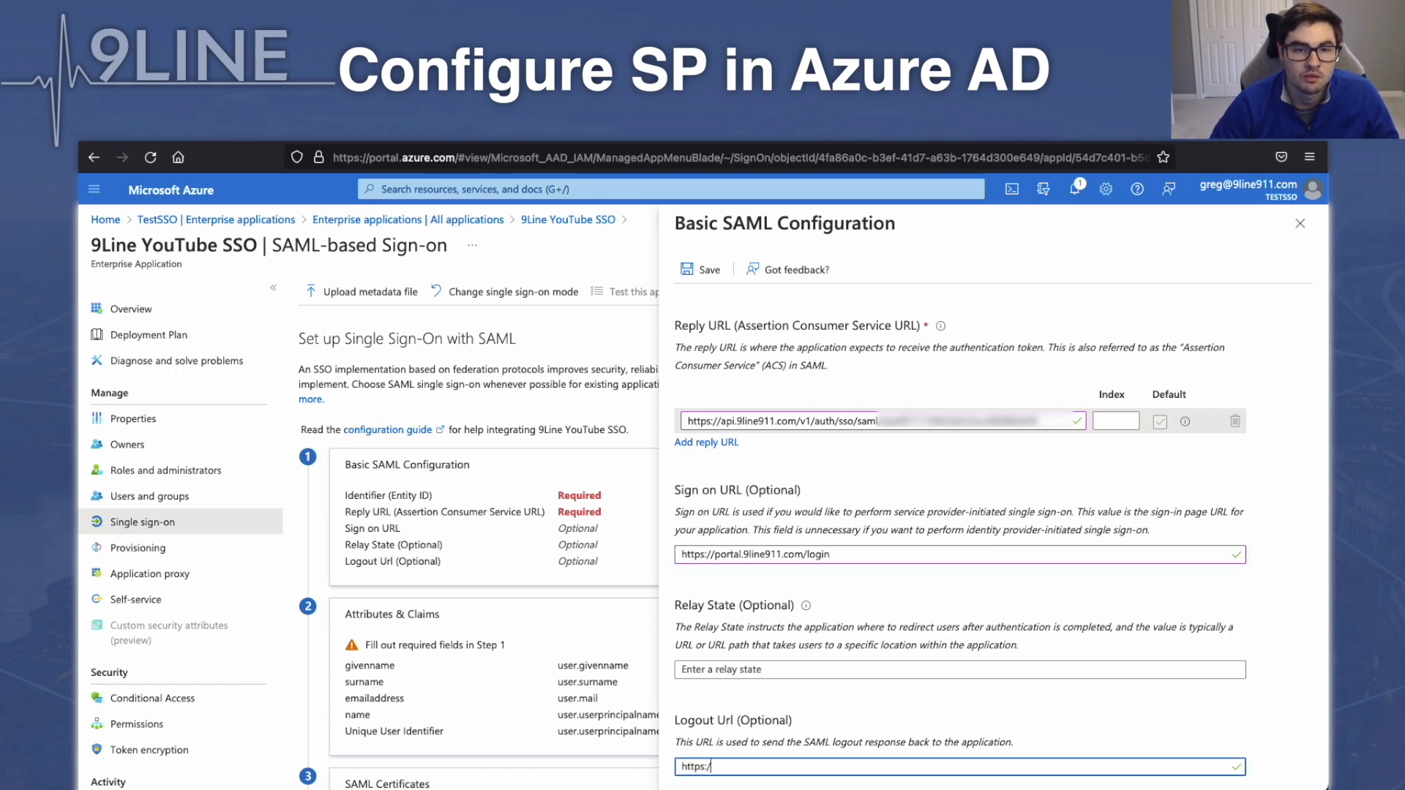
type("/porta")
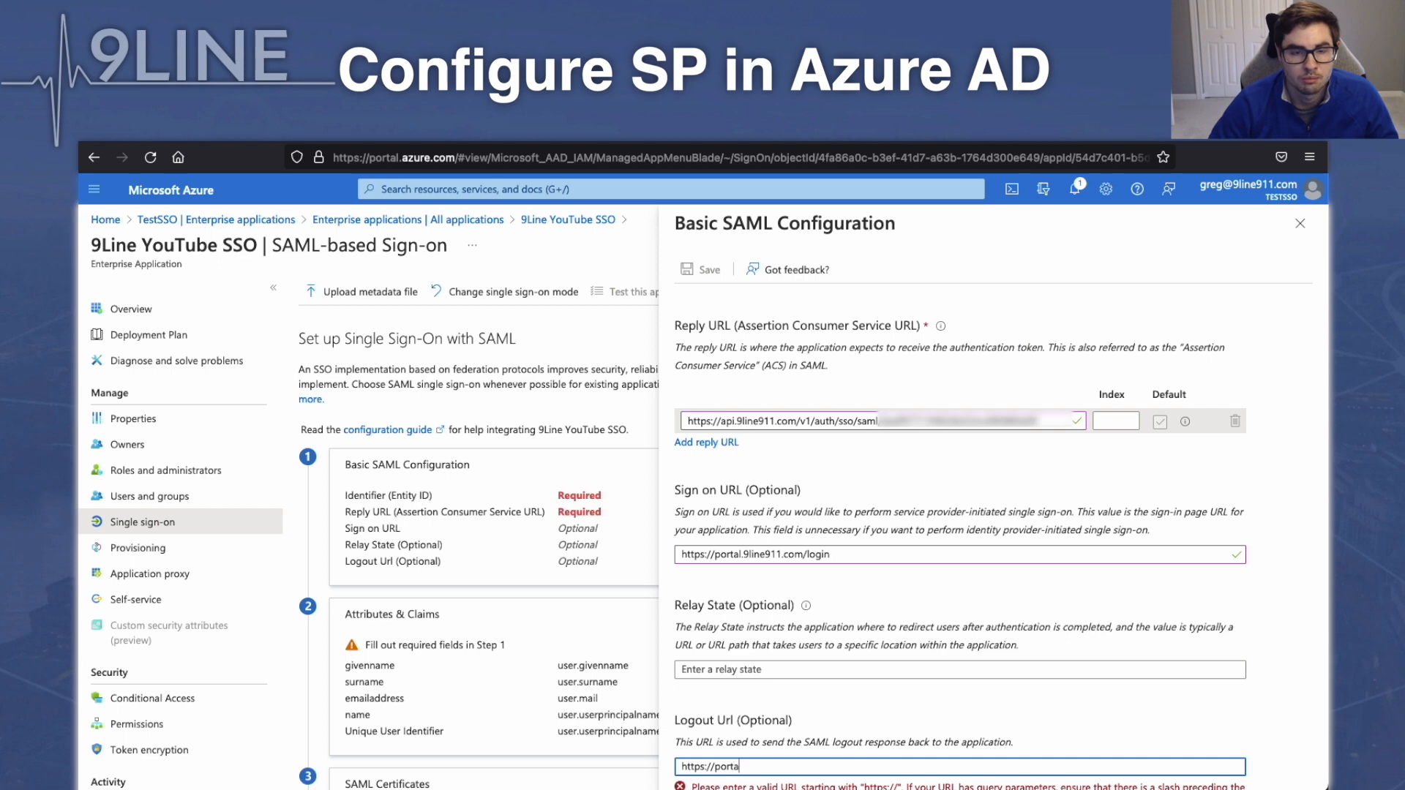
type("l.9line91")
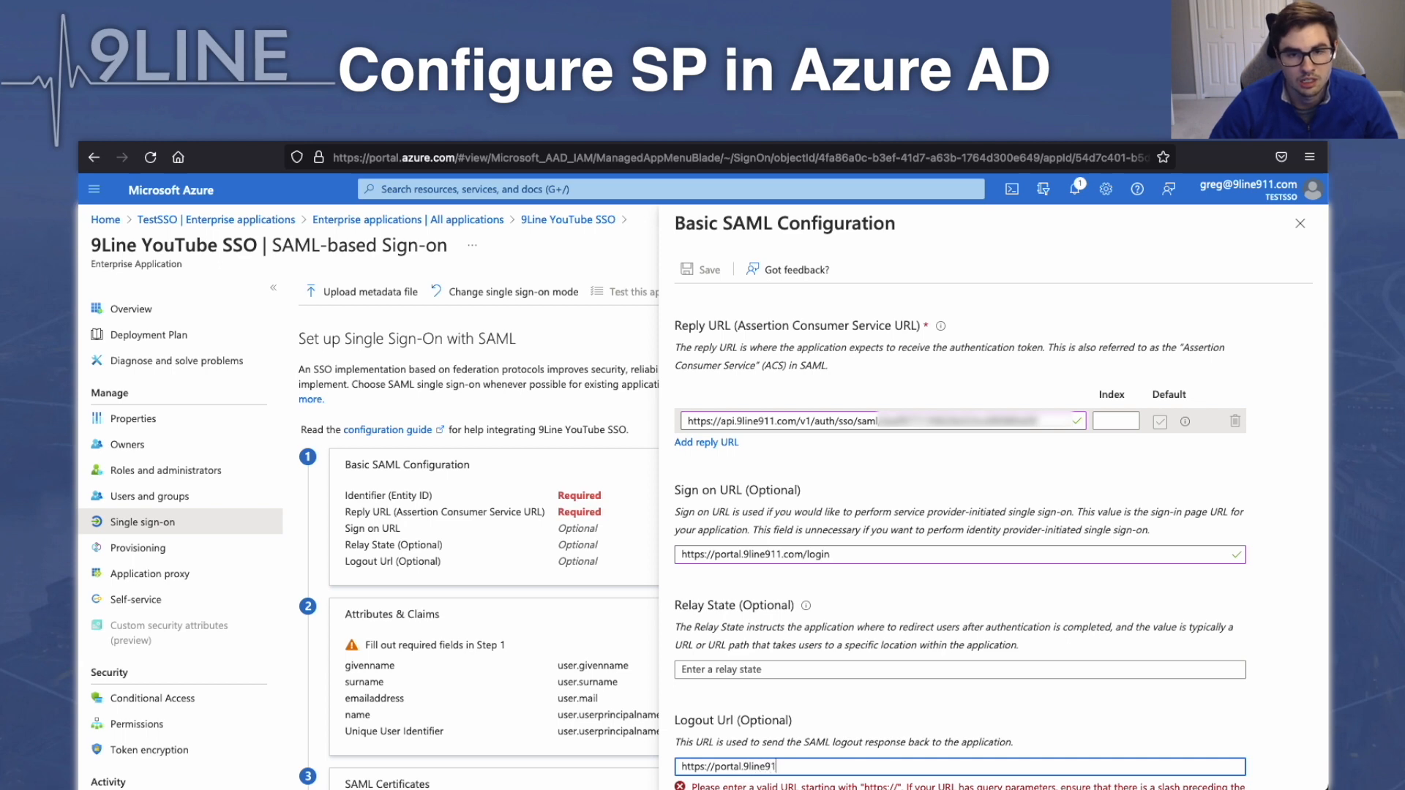
type("1.com/")
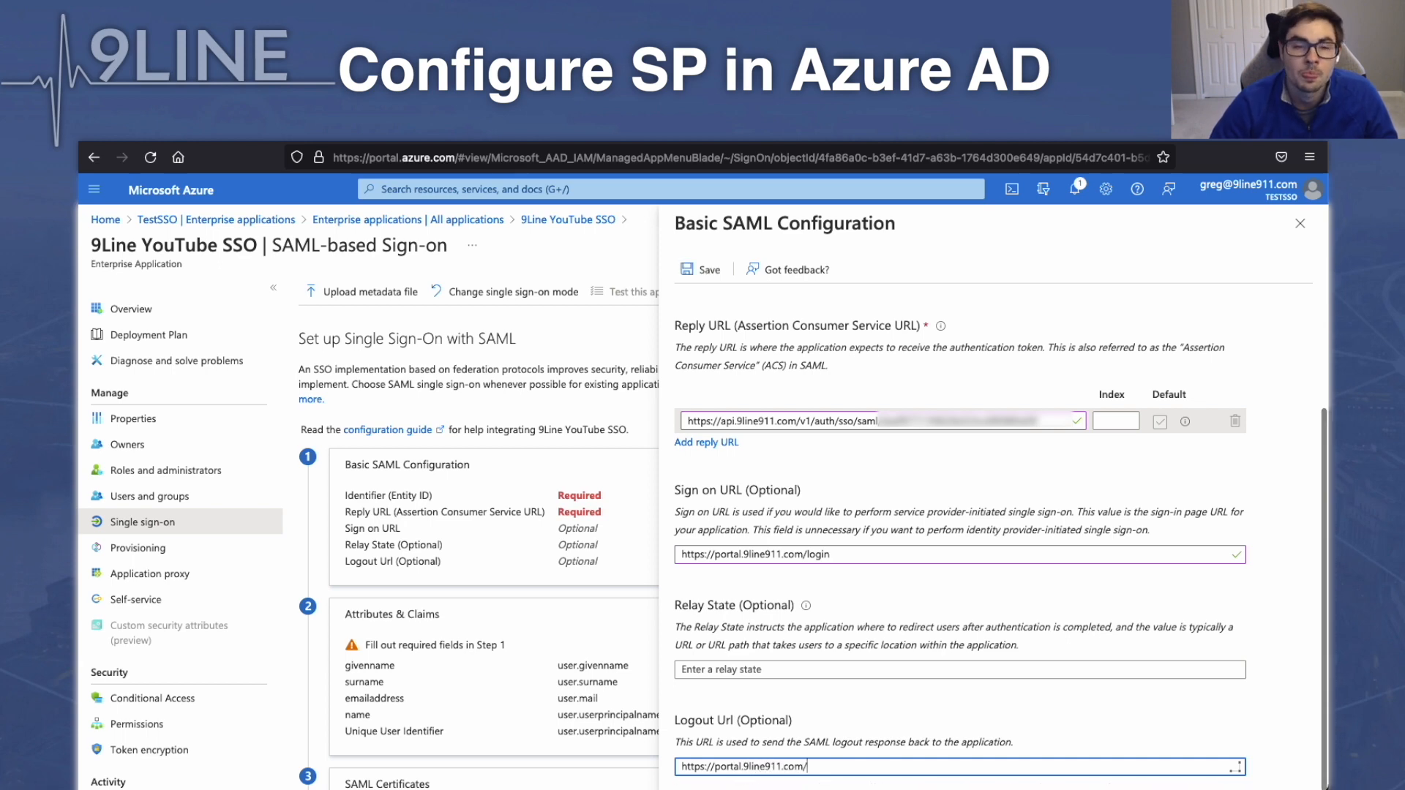
type("logout")
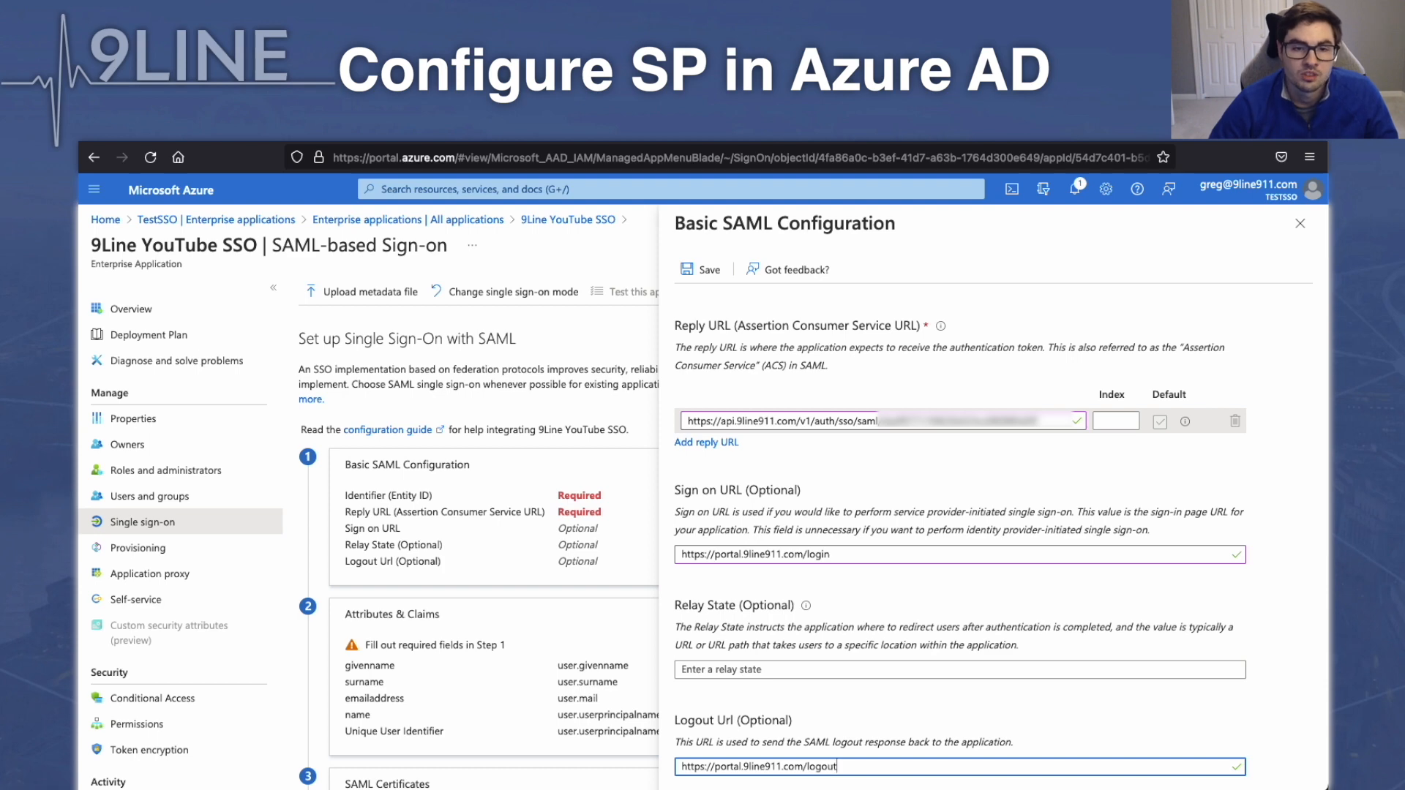
Save the basic SAML configuration and postpone the offered single sign-on test.
left_click(700, 271)
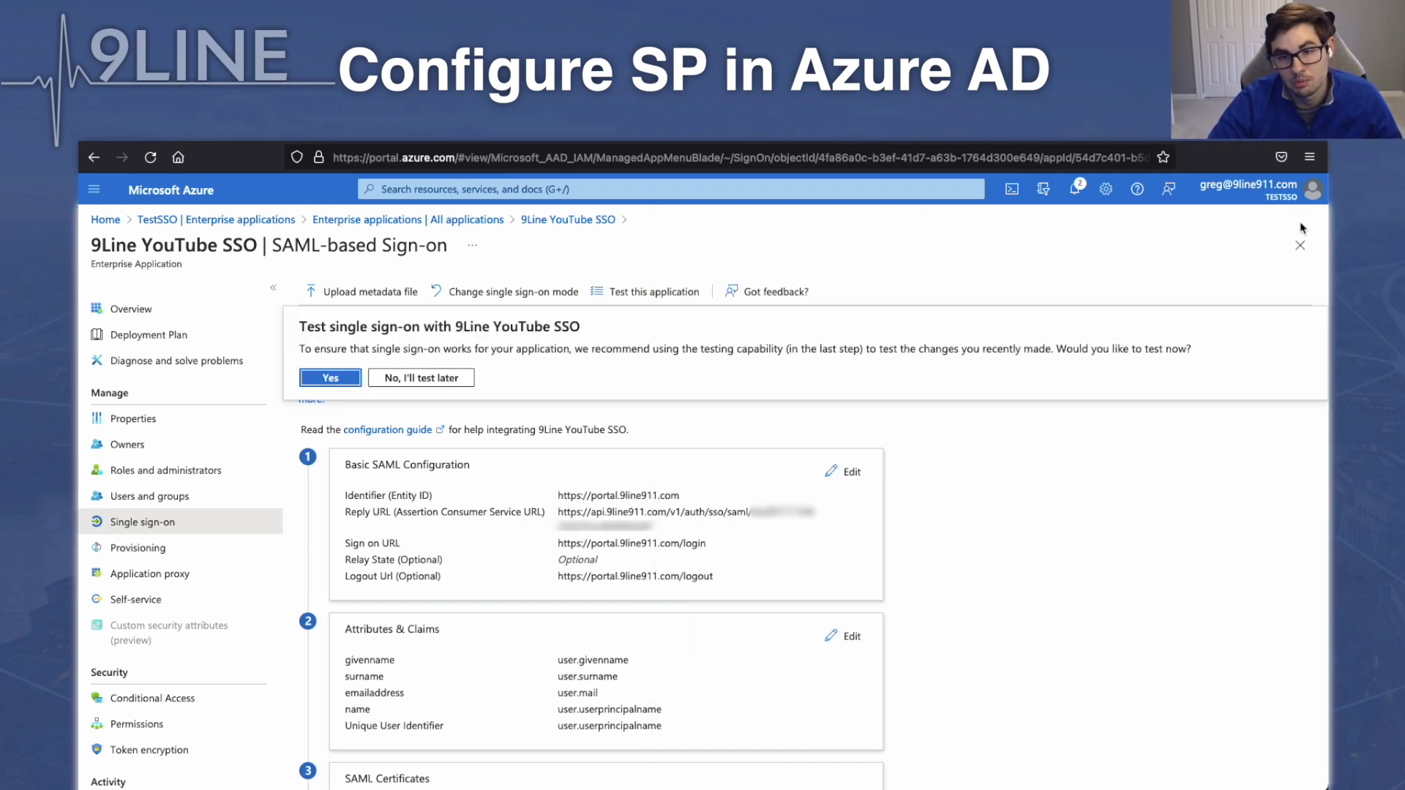
left_click(460, 379)
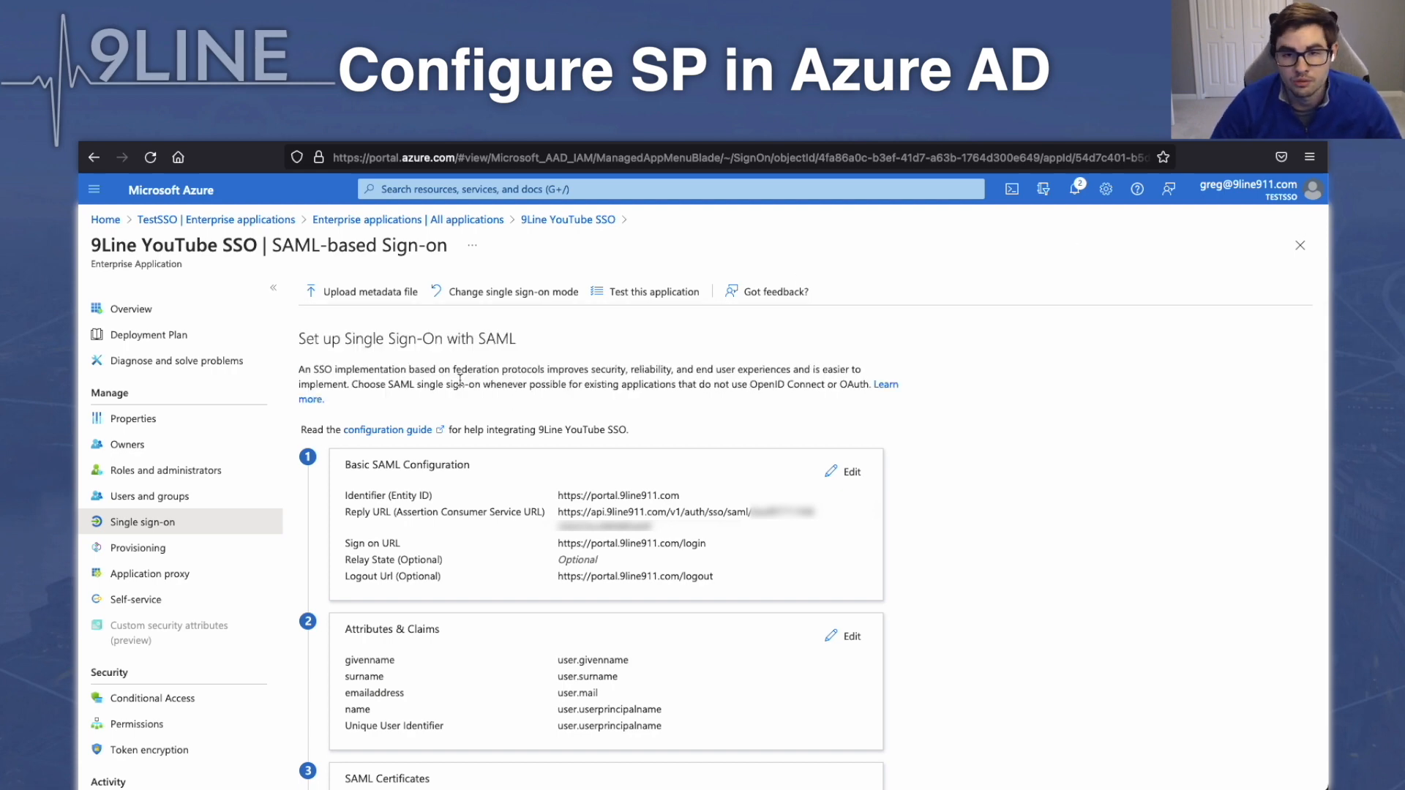
Download the Base64 SAML signing certificate and copy the application's Login URL and Azure AD Identifier.
scroll(611, 558, "down", 6)
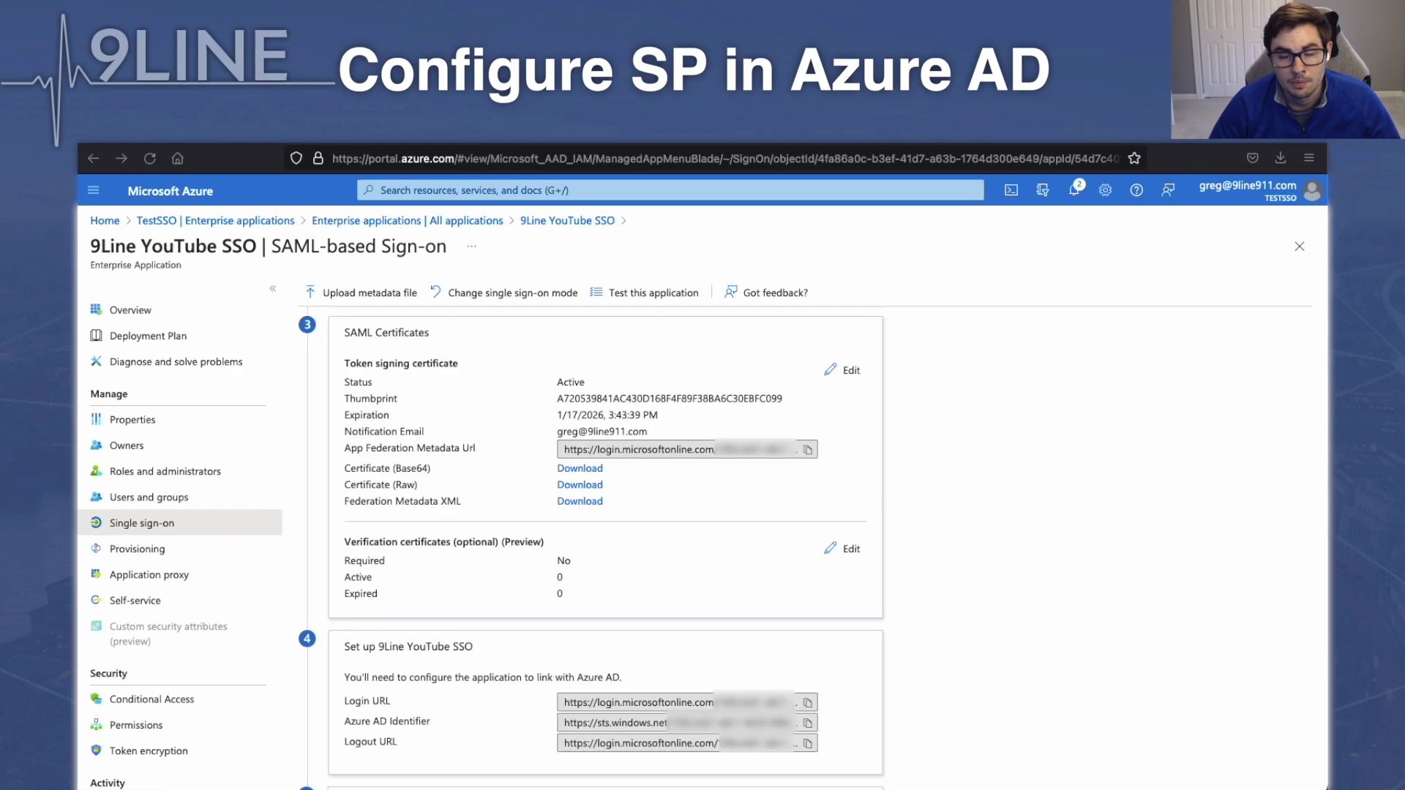
left_click(597, 472)
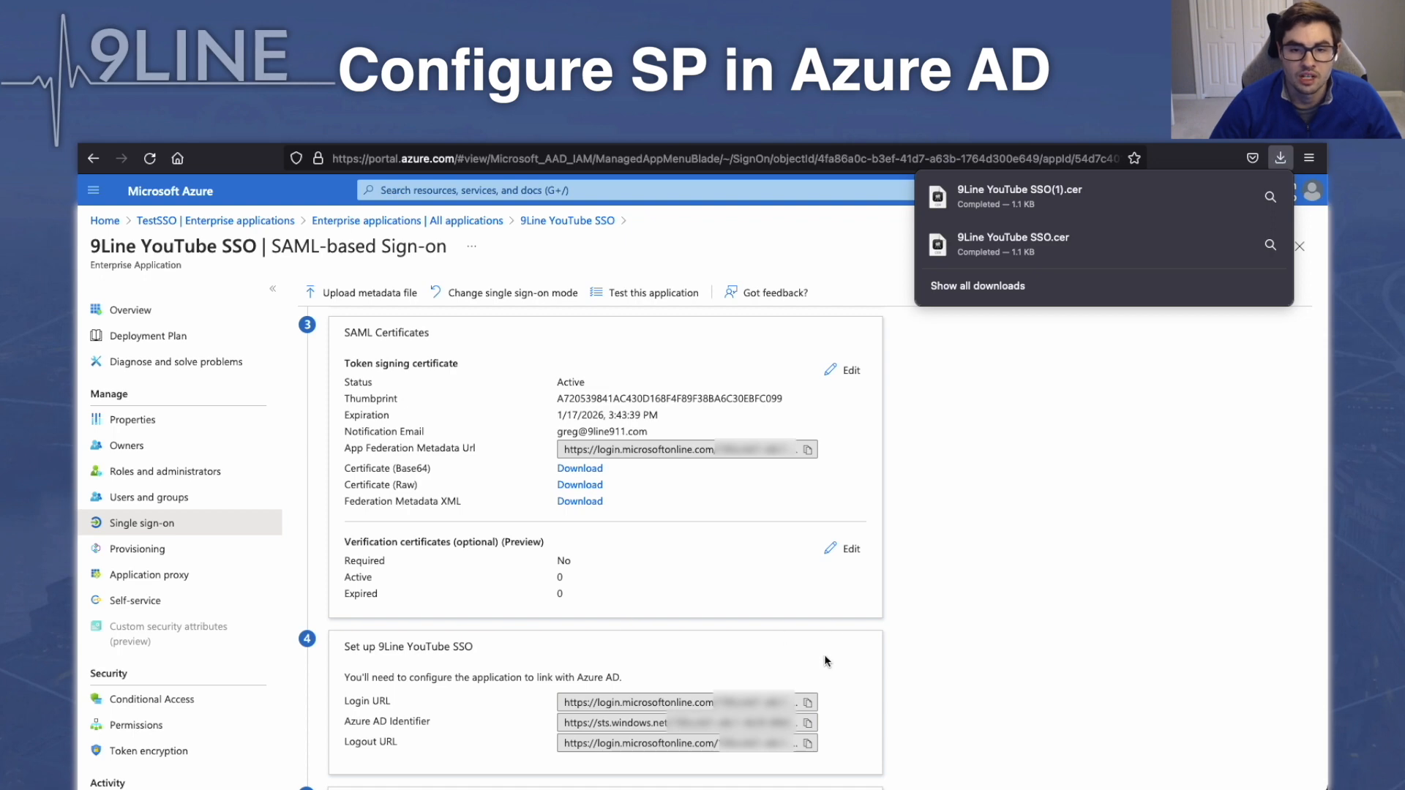
left_click(809, 704)
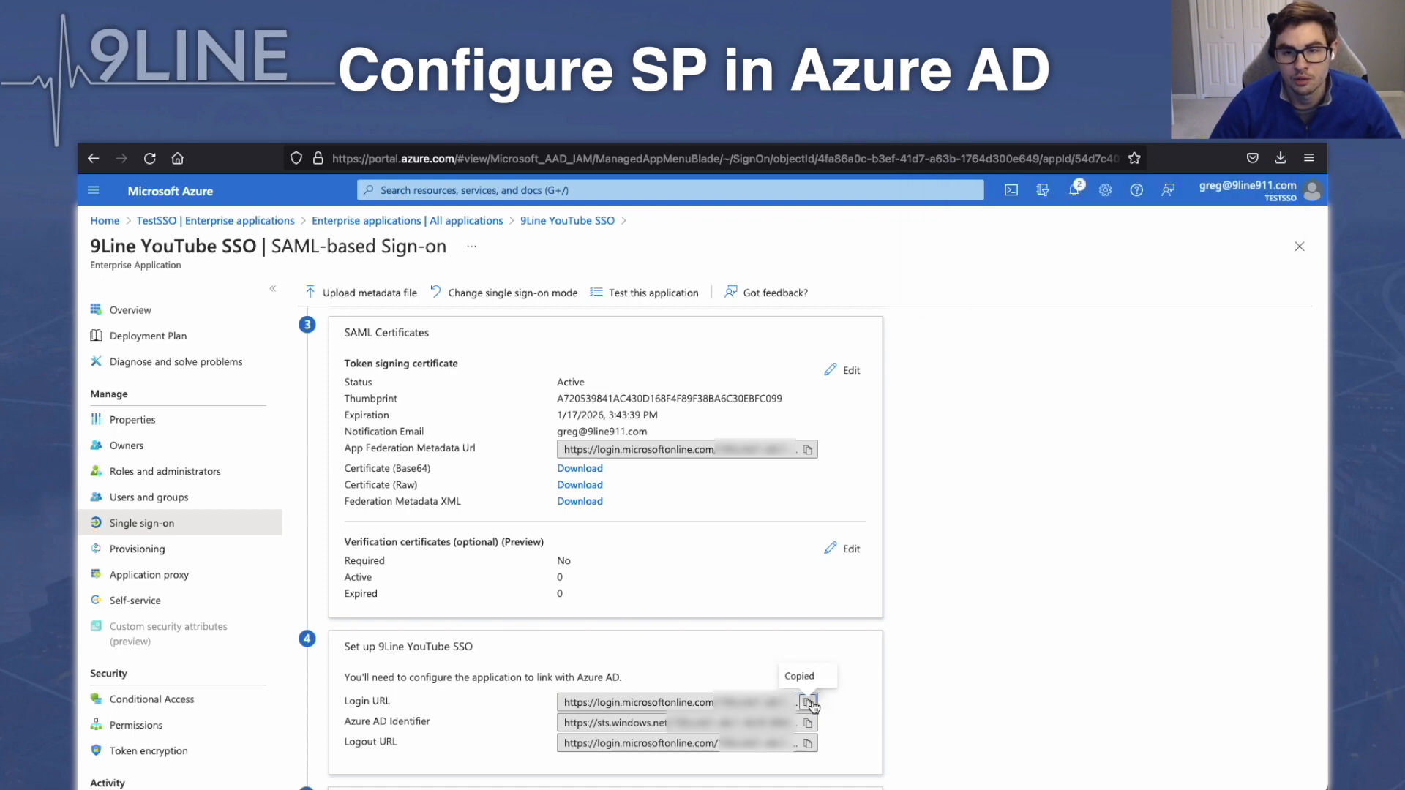
left_click(810, 724)
Assign the first listed user account to the 9Line YouTube SSO enterprise application.
left_click(173, 497)
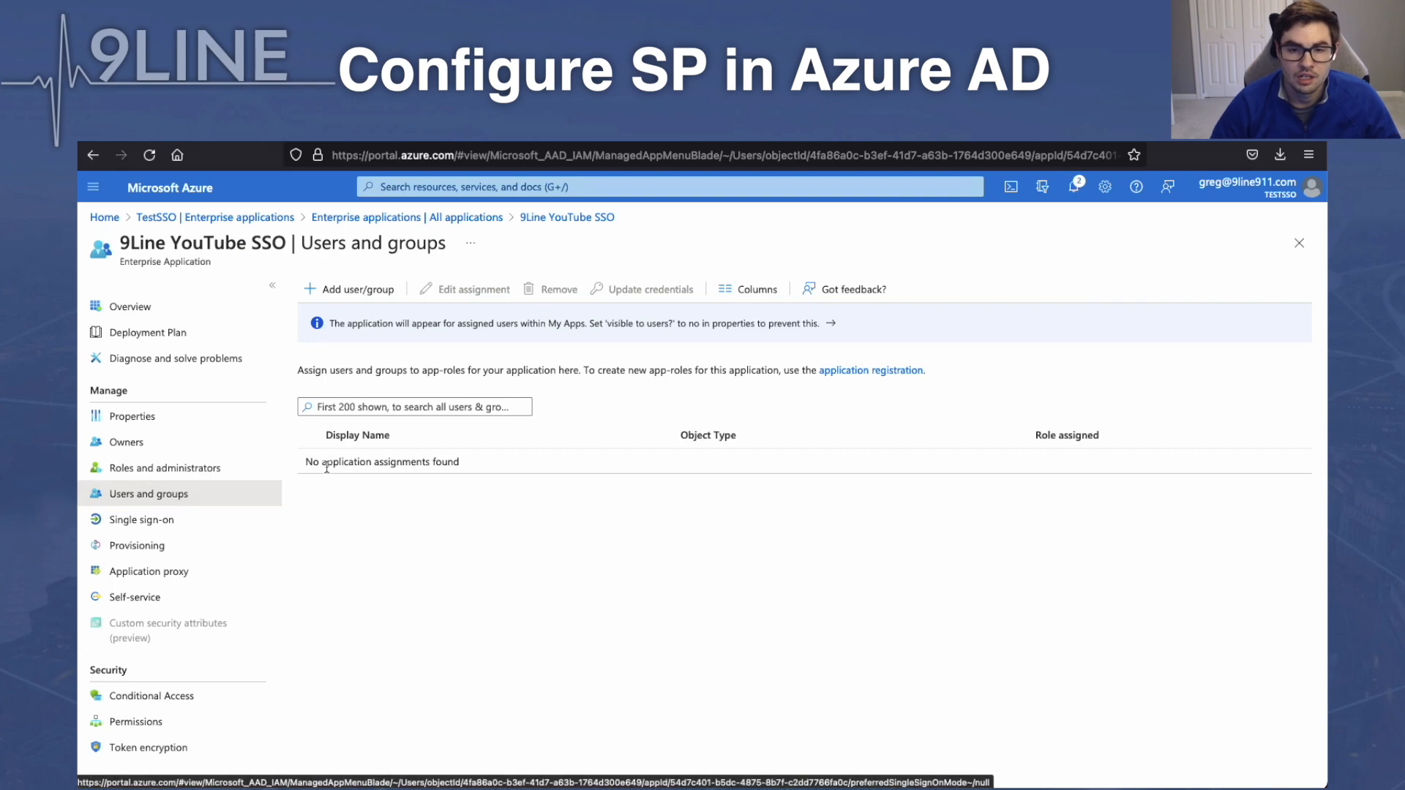
left_click(369, 293)
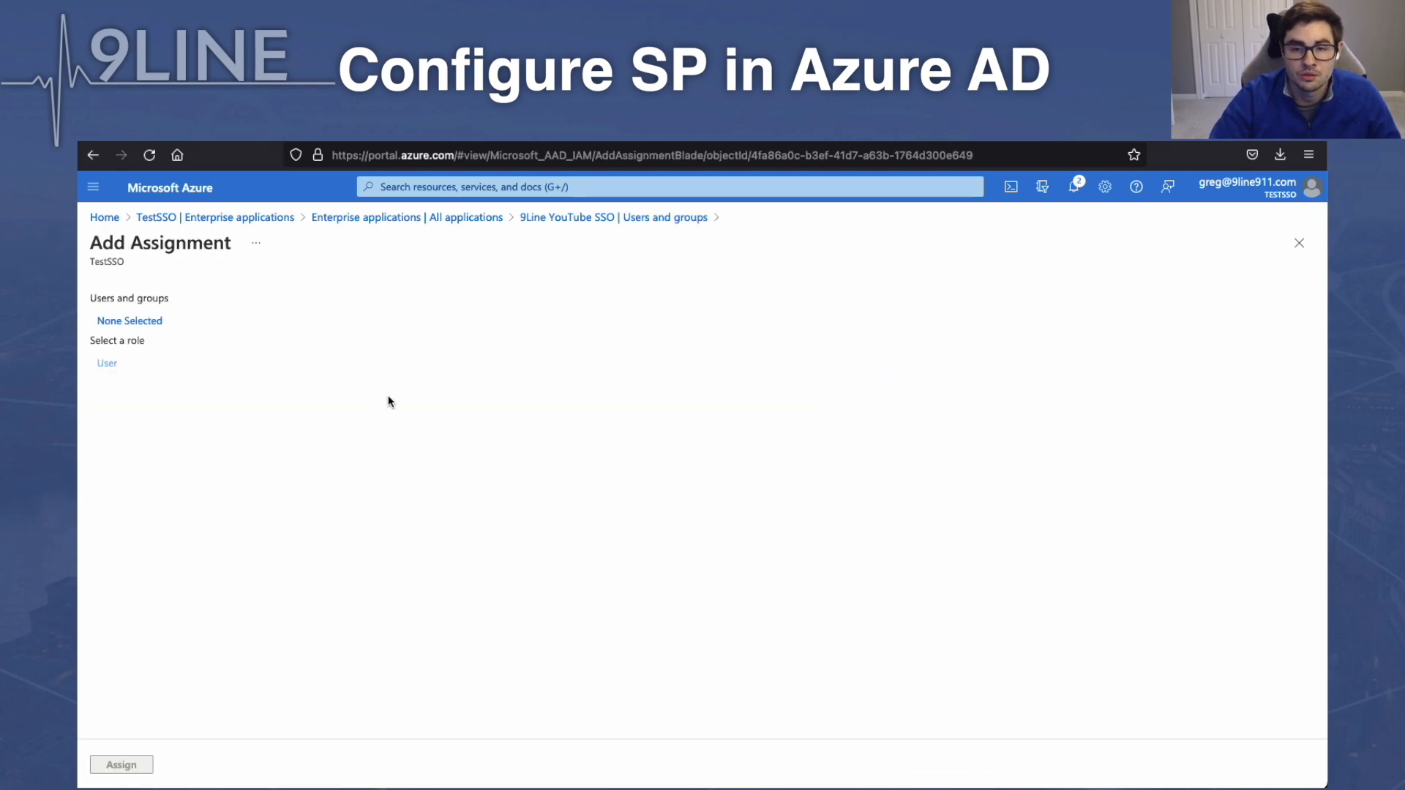
left_click(137, 321)
left_click(994, 328)
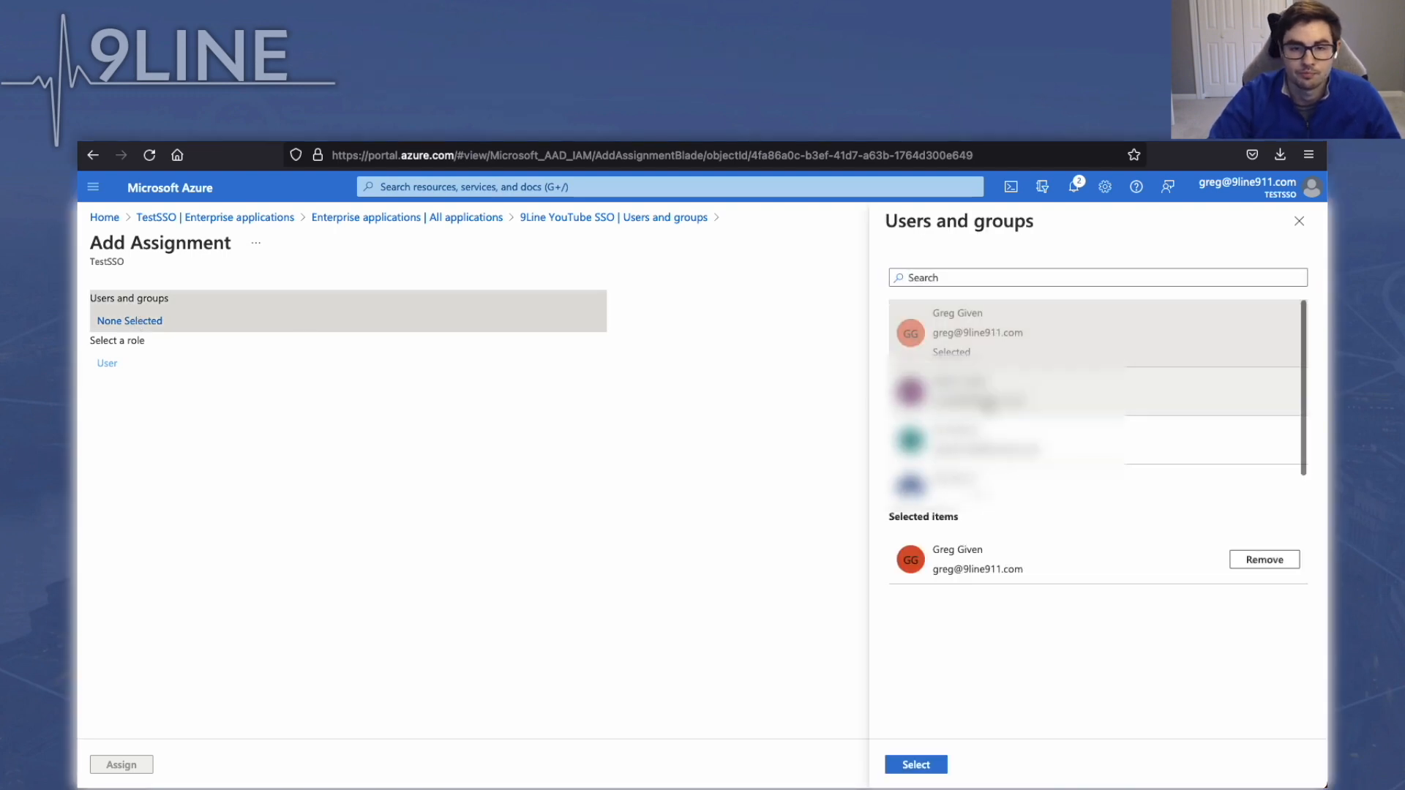
left_click(919, 764)
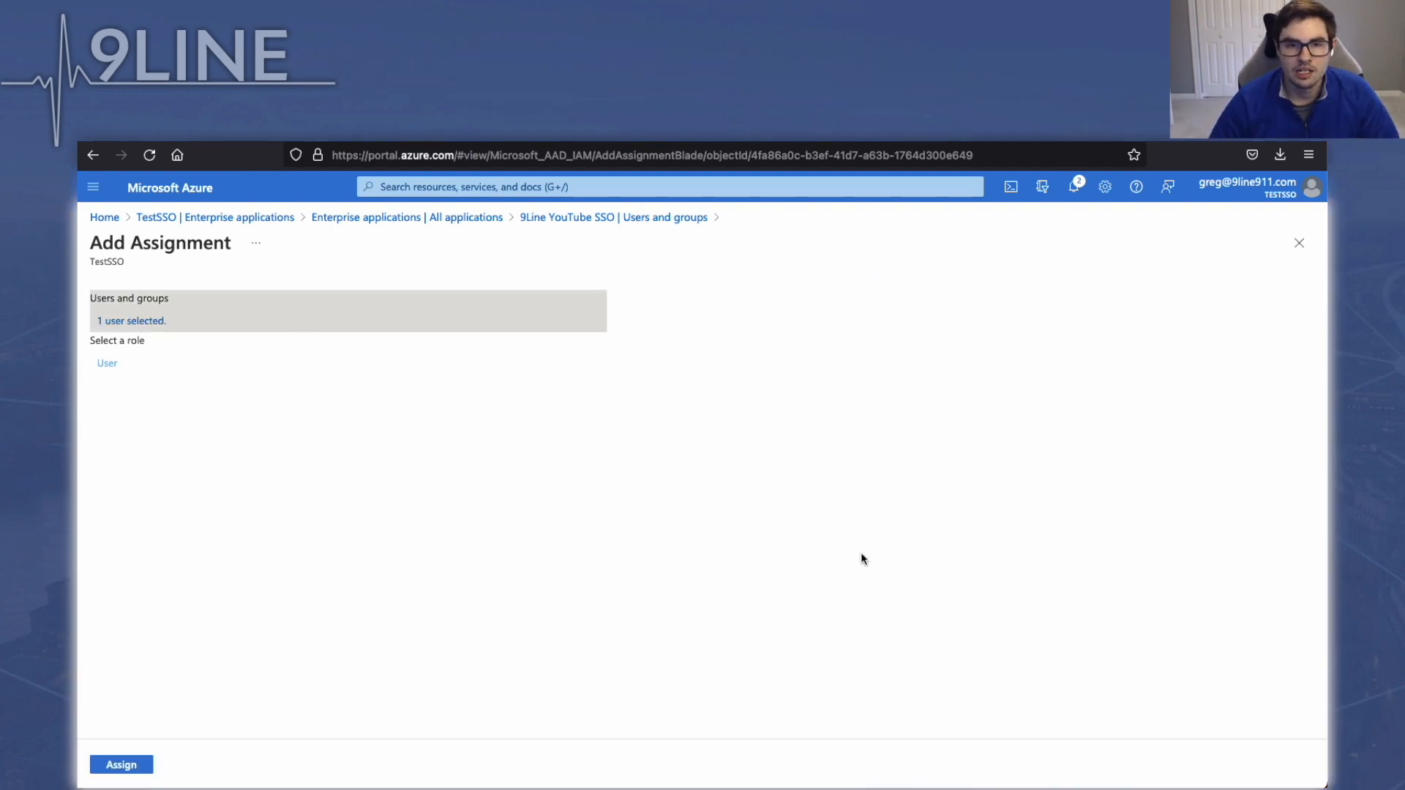
left_click(139, 770)
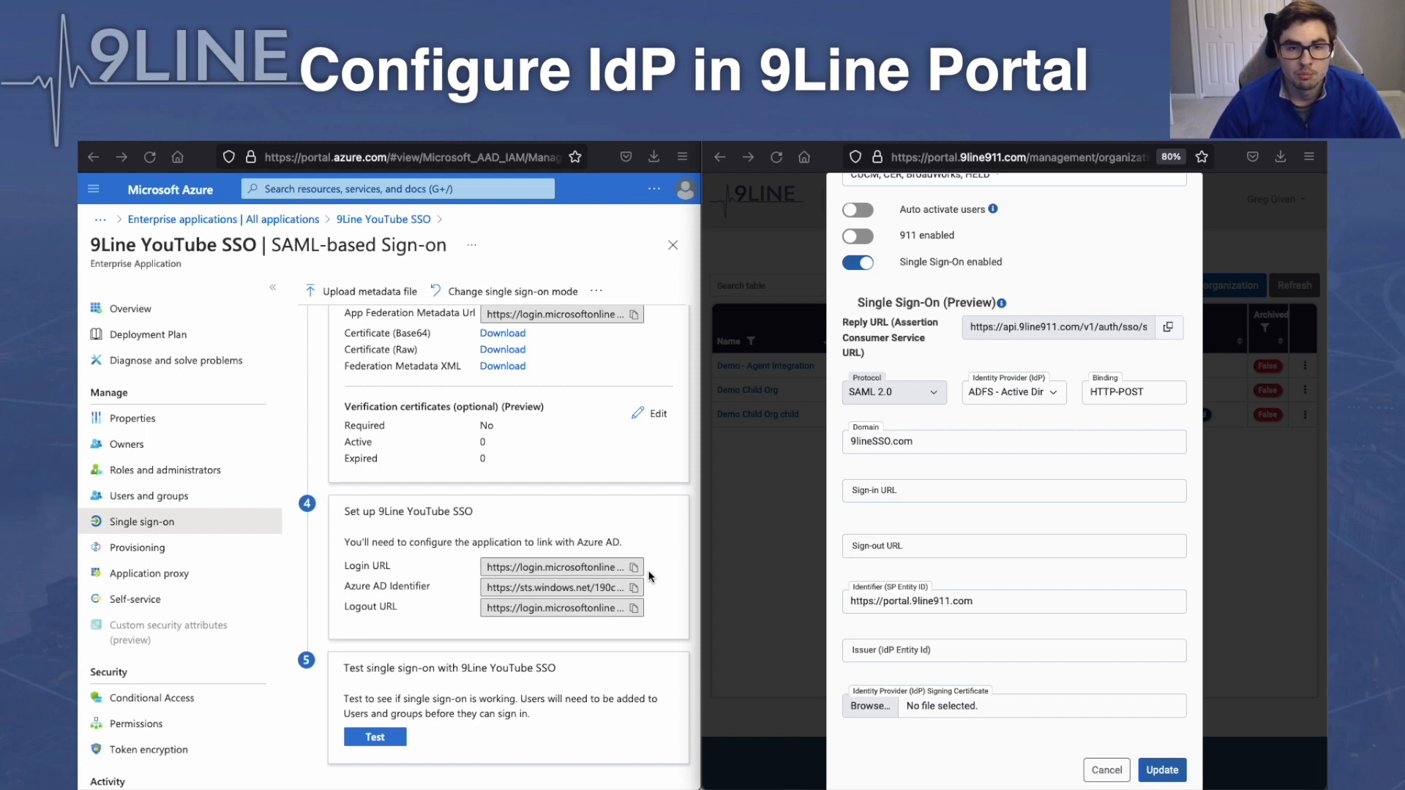
In the 9Line portal's SSO settings, set the binding to HTTP-Redirect and fill the Sign-in URL with Azure's Login URL.
left_click(1103, 392)
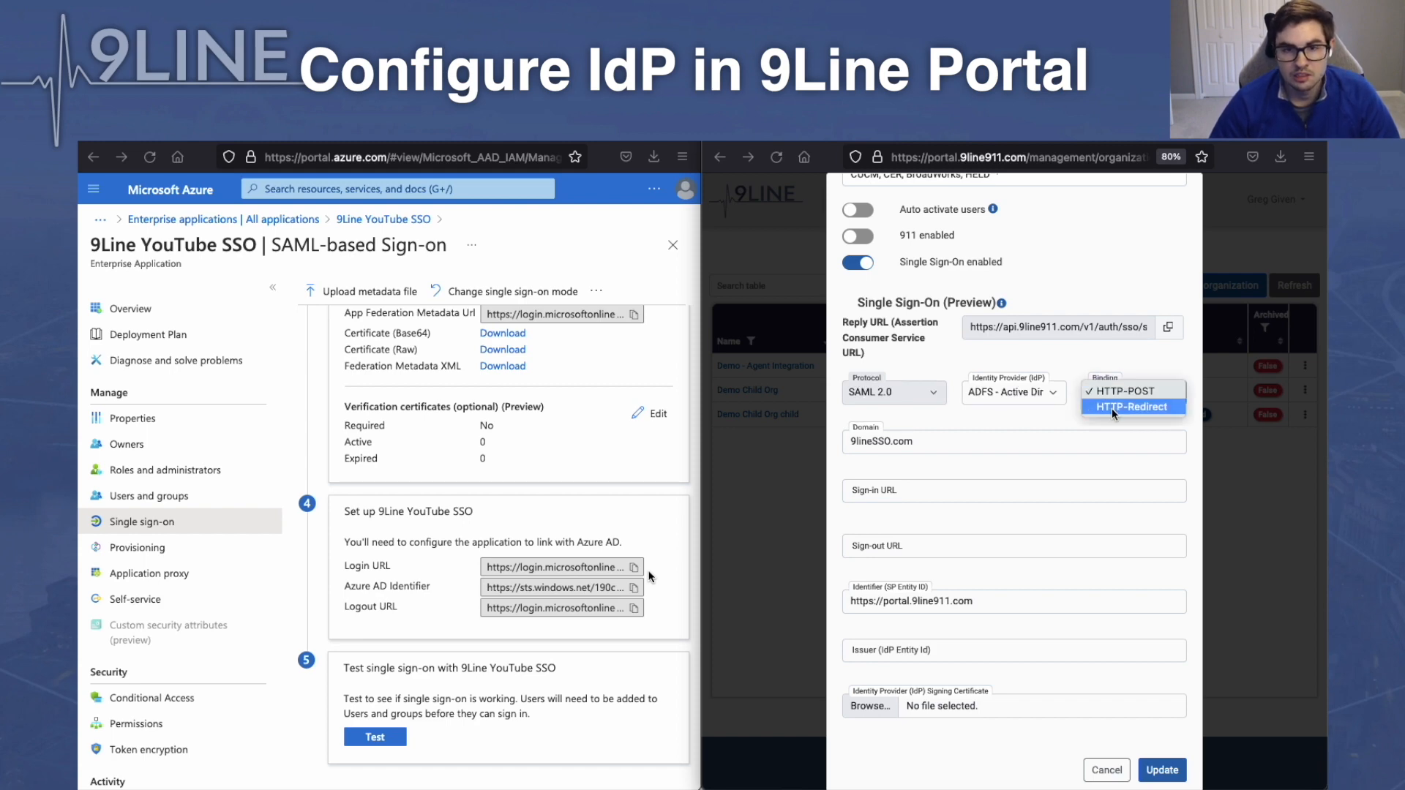
left_click(1112, 408)
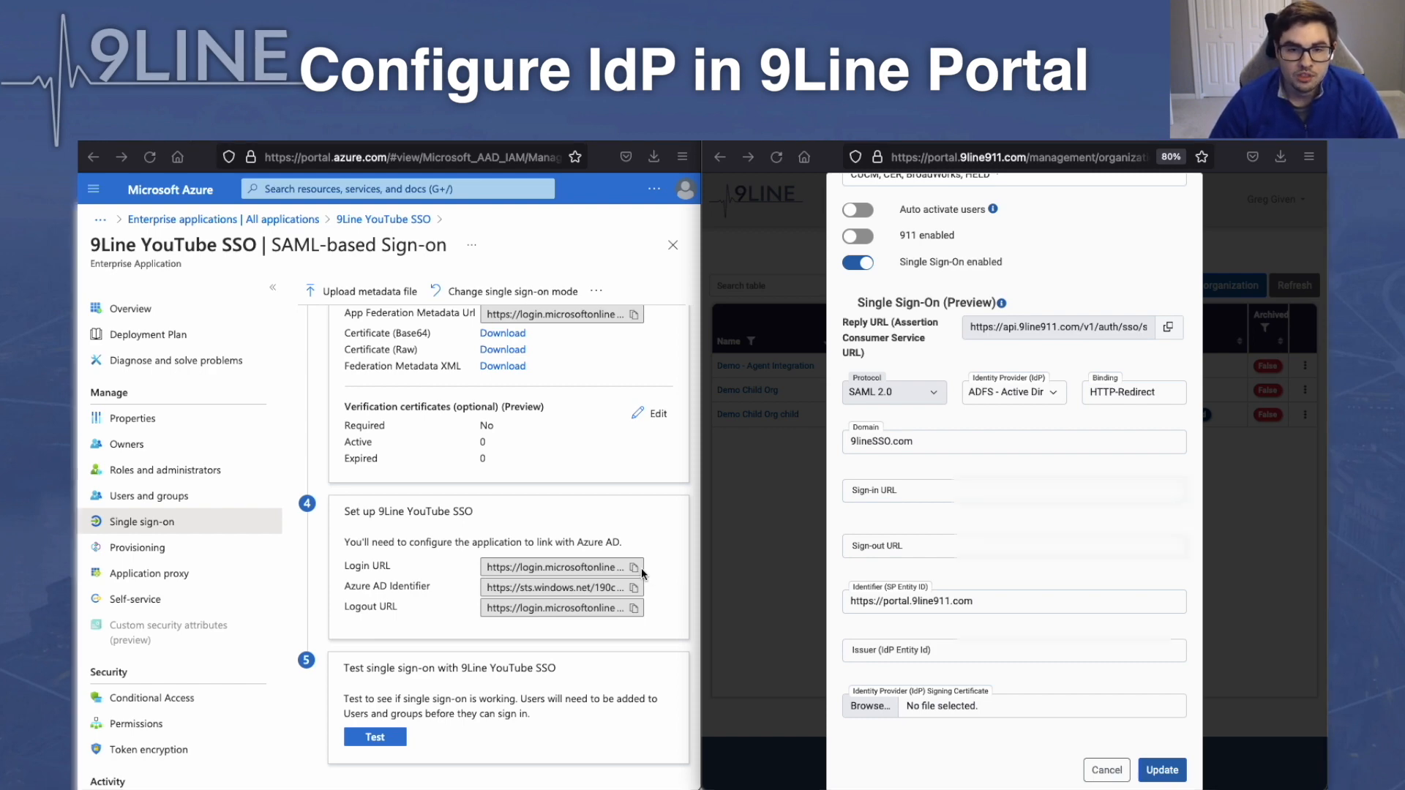
left_click(634, 567)
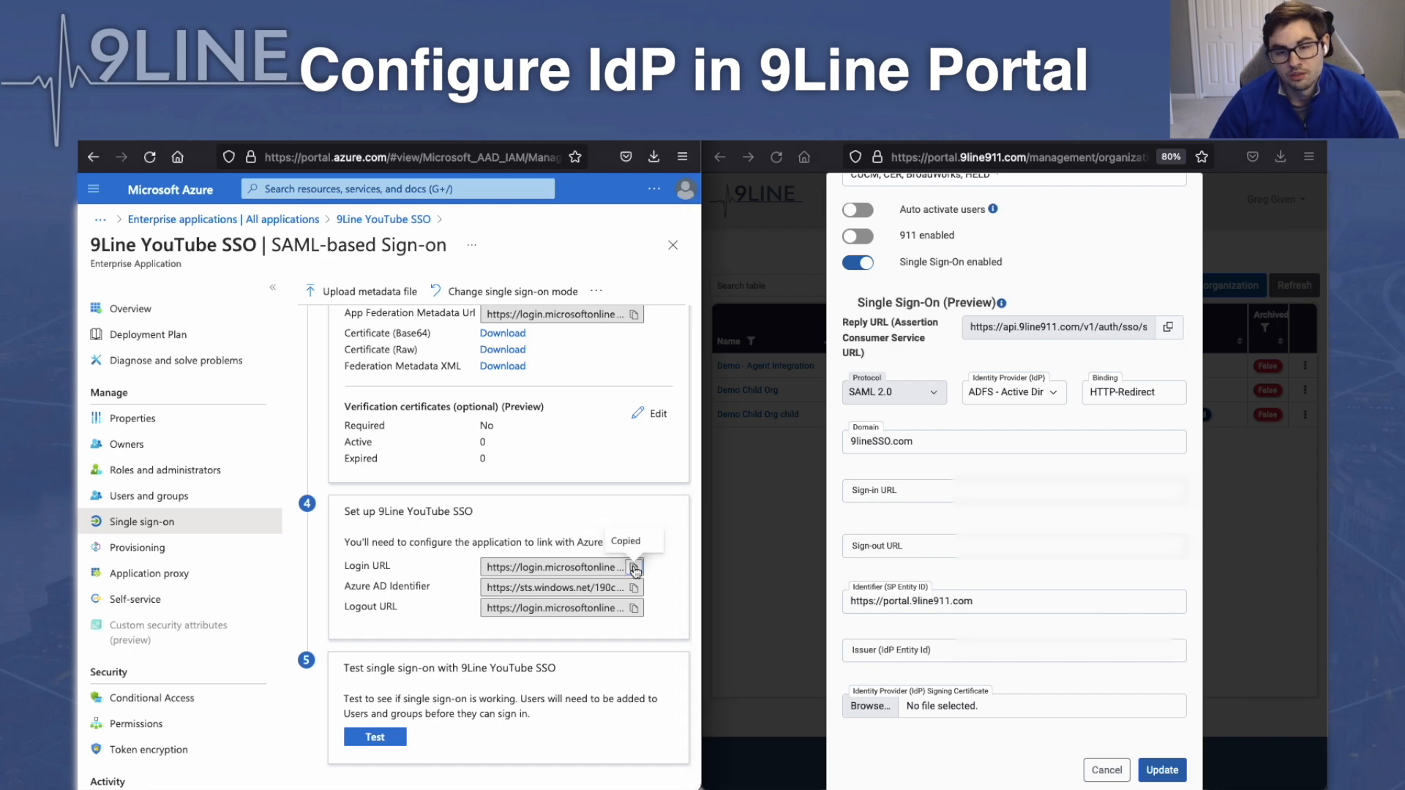
left_click(860, 494)
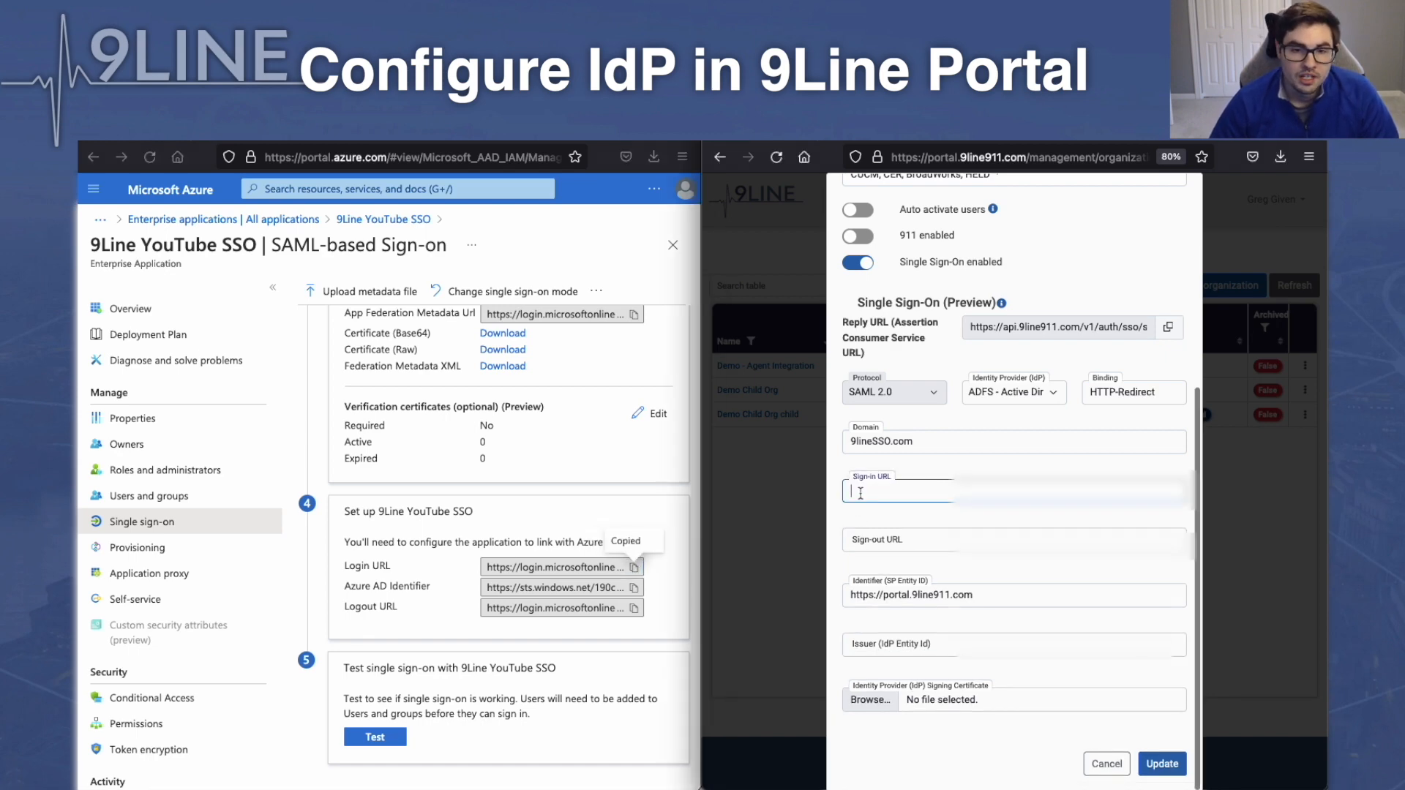
key("ctrl+v")
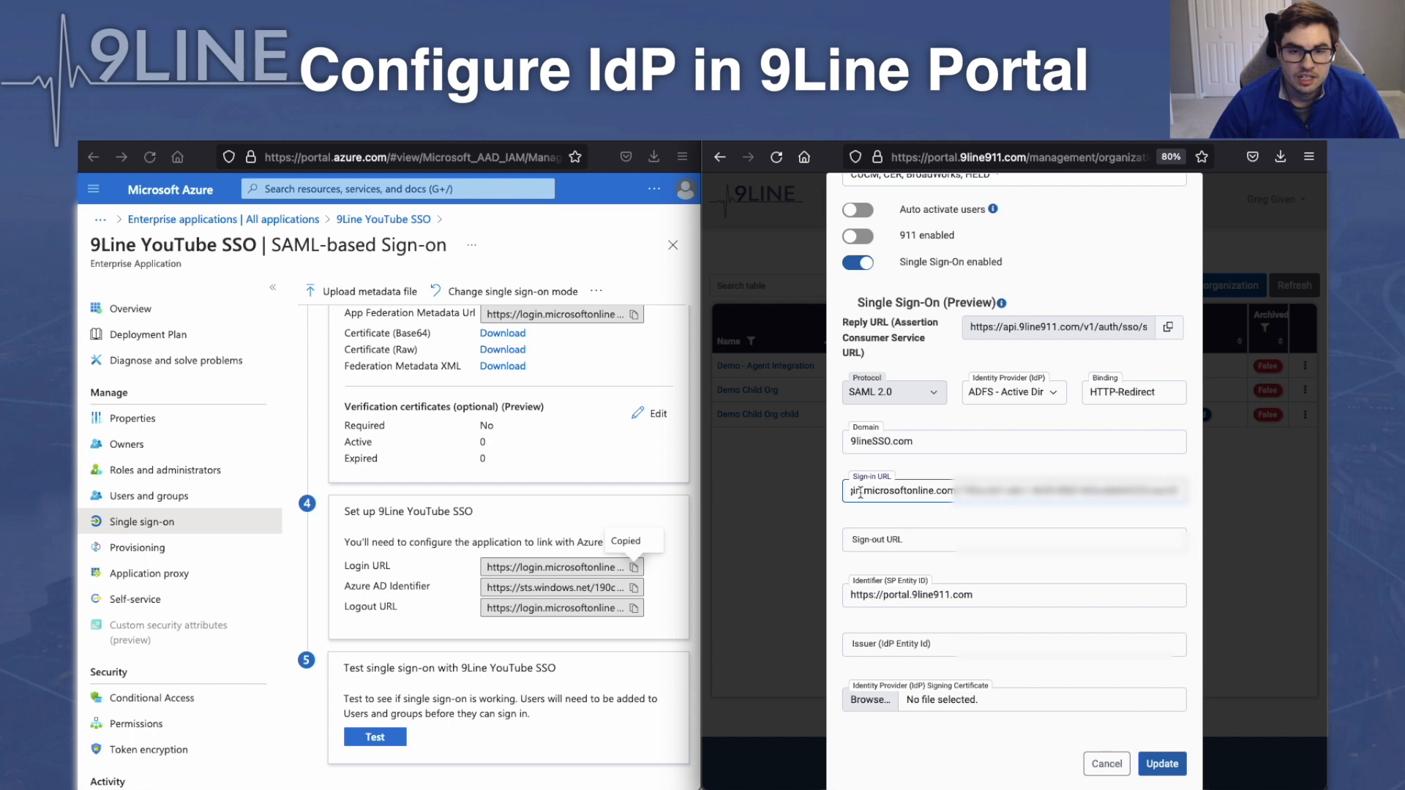
Fill the 9Line organization's Sign-out URL with the Logout URL copied from the Azure application.
left_click(634, 608)
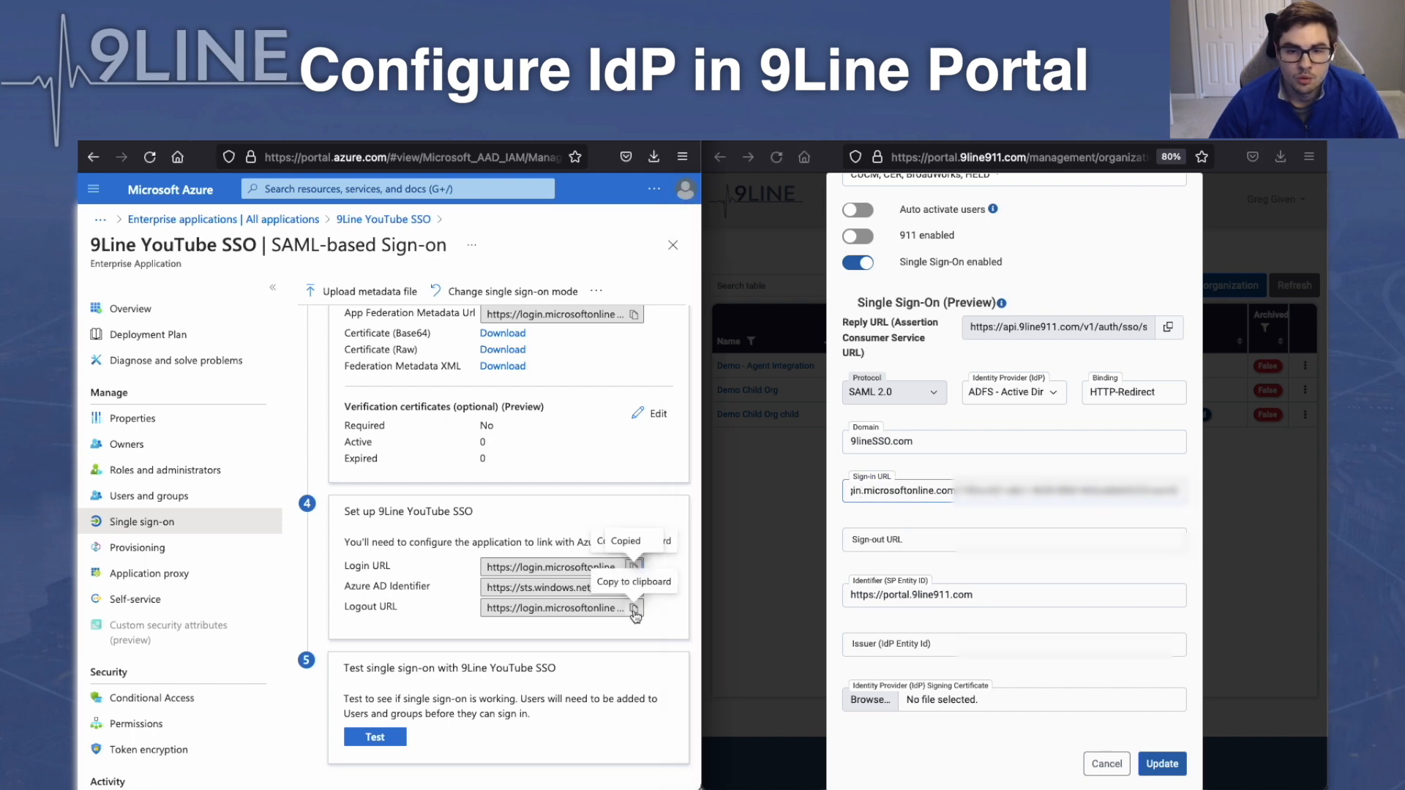
left_click(634, 608)
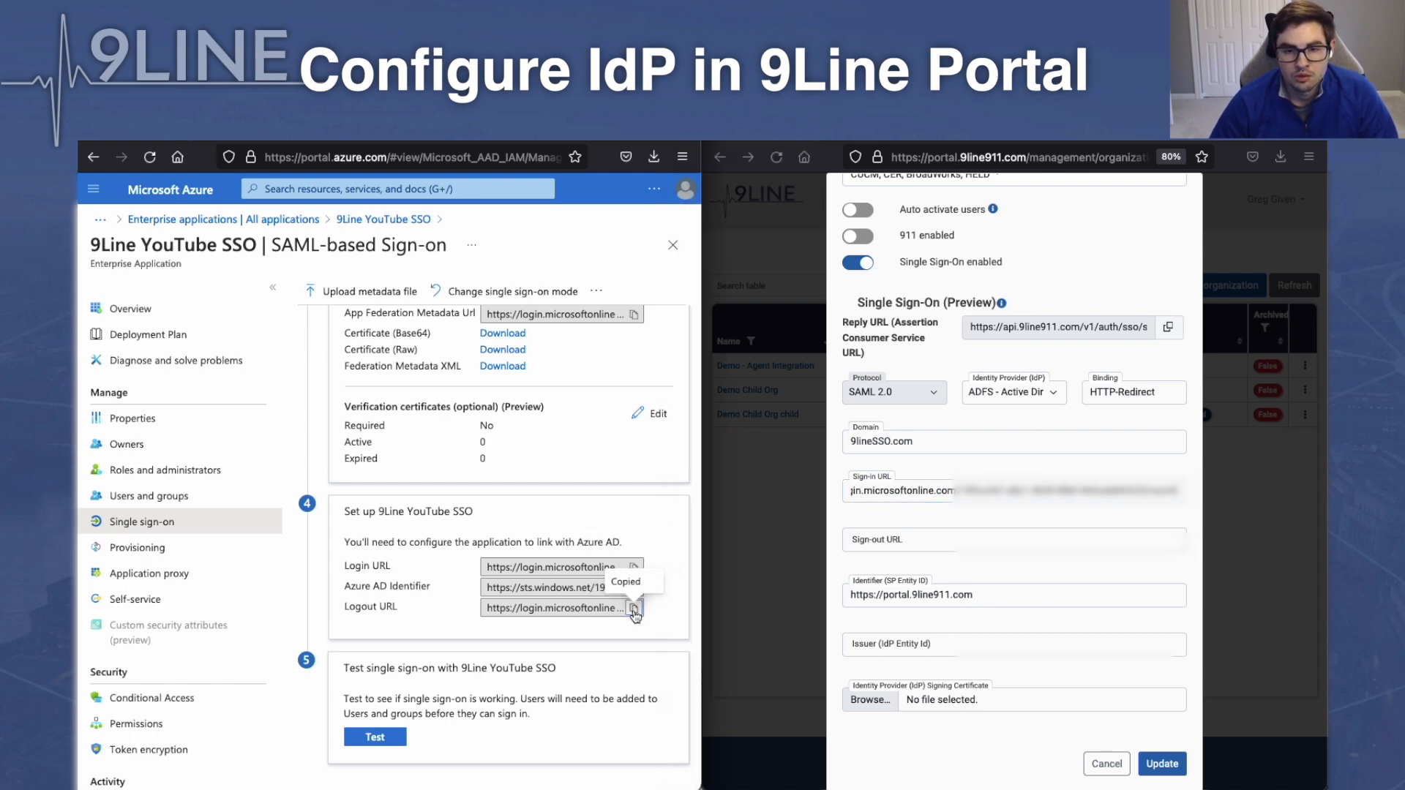
left_click(861, 545)
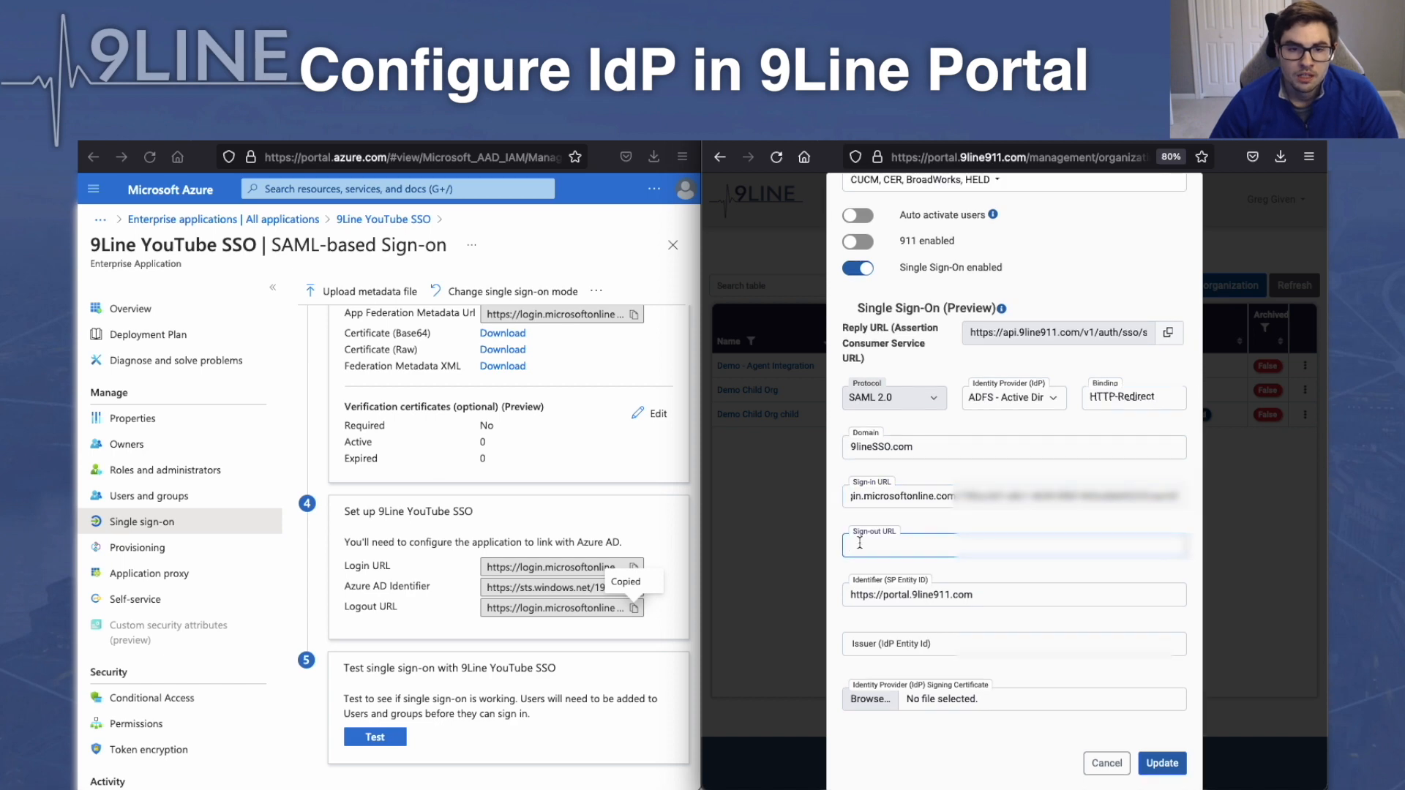
key("ctrl+v")
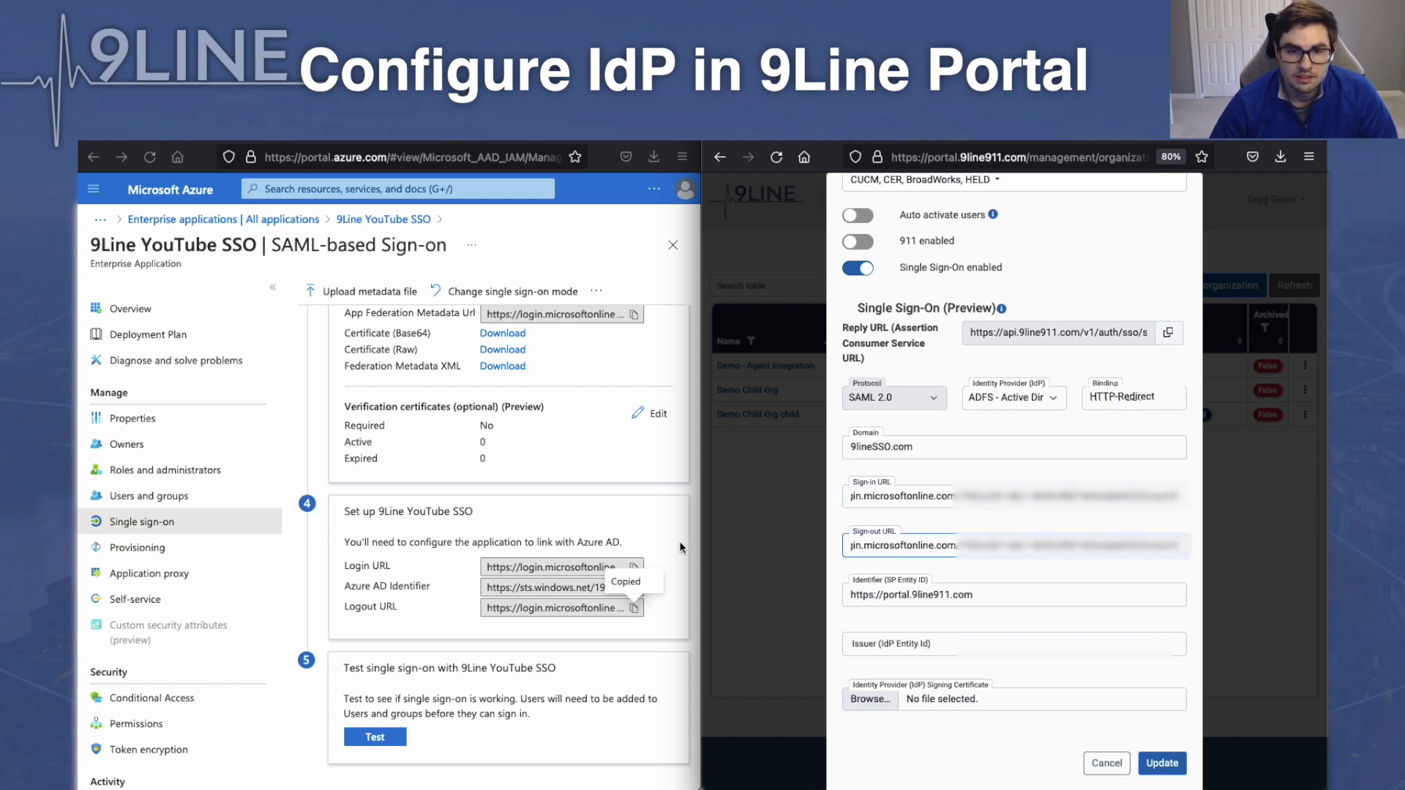
Fill the Issuer (IdP Entity Id) in the 9Line portal with the Azure AD Identifier copied from Azure.
left_click(675, 543)
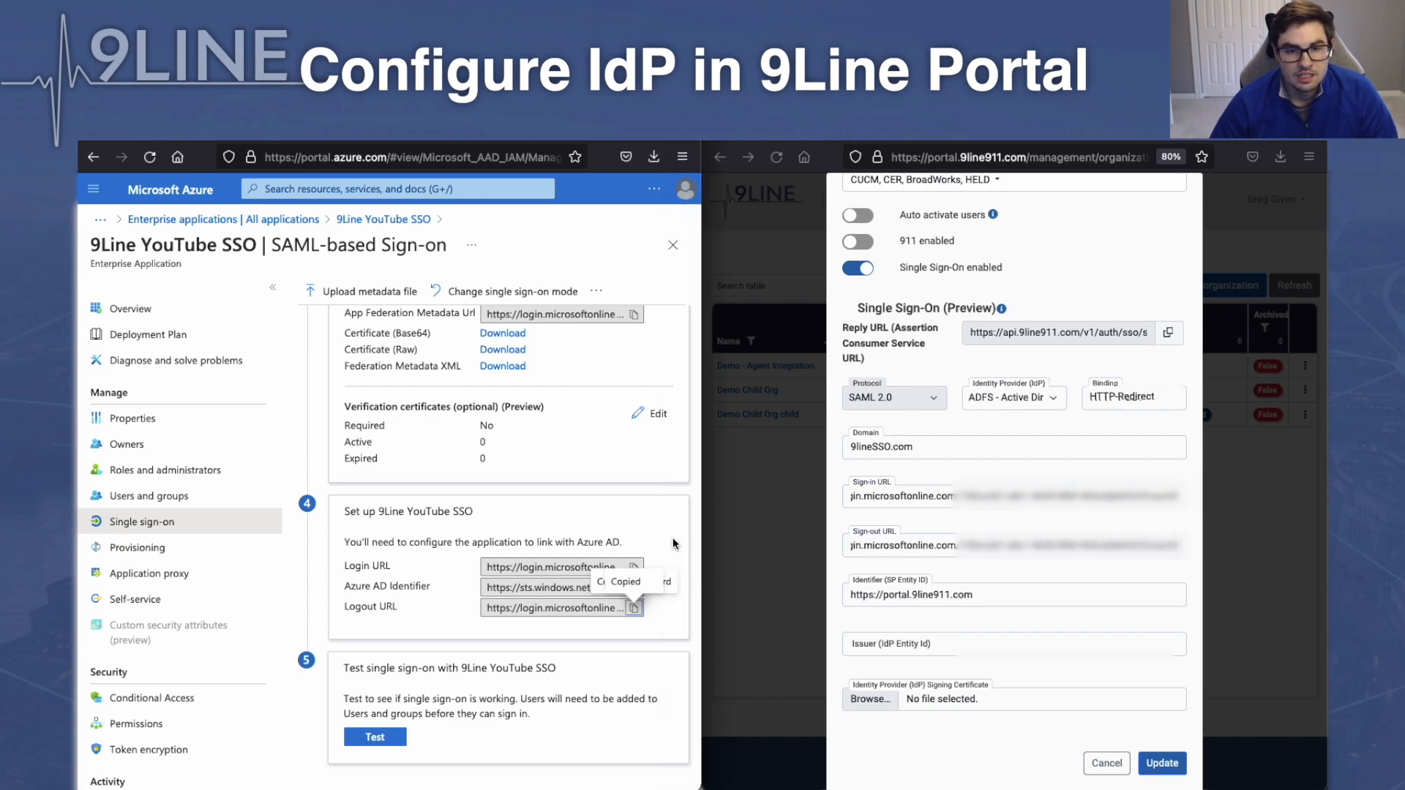
left_click(635, 588)
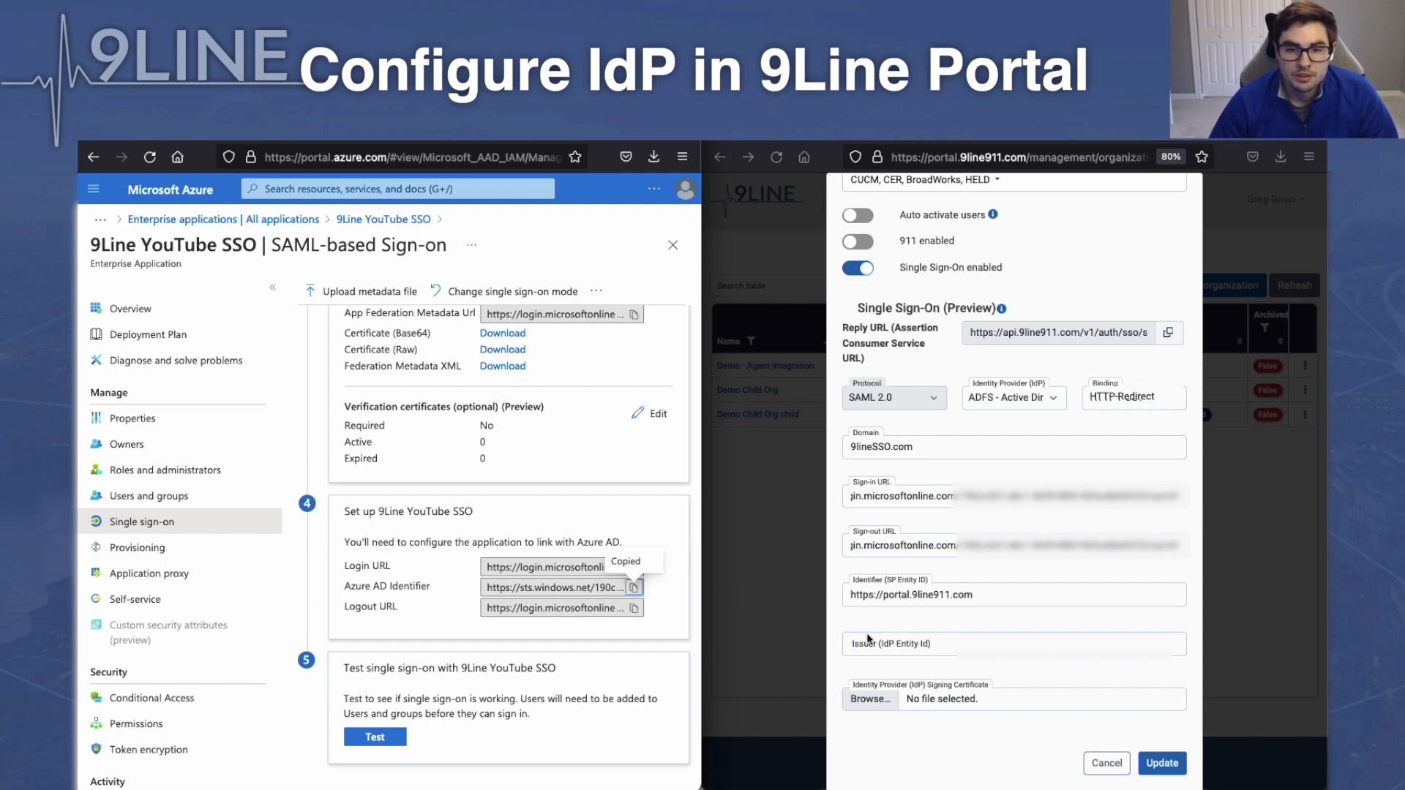
left_click(876, 648)
key("ctrl+v")
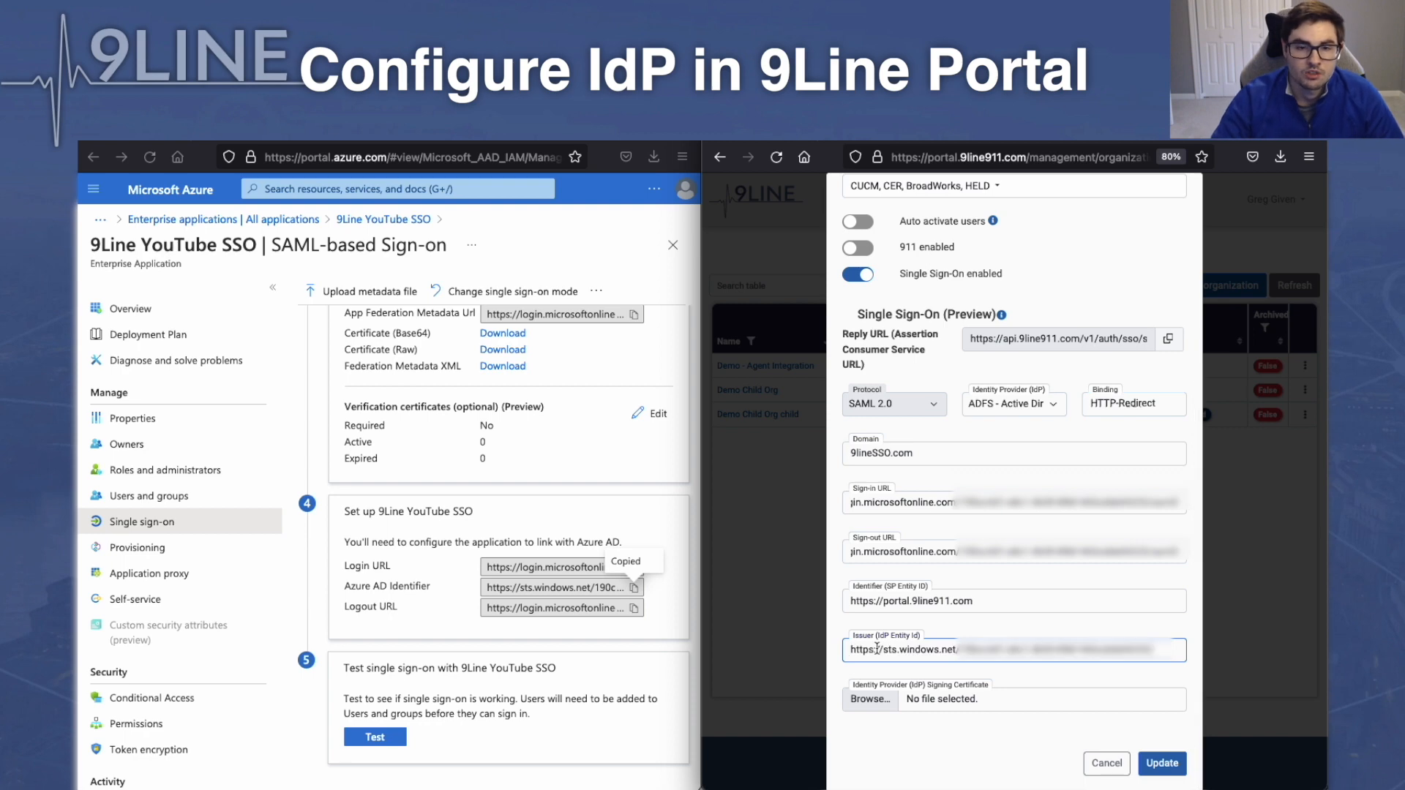
Add 9Line YouTube SSO.cer as the identity provider signing certificate and update the 9Line organization.
left_click(878, 705)
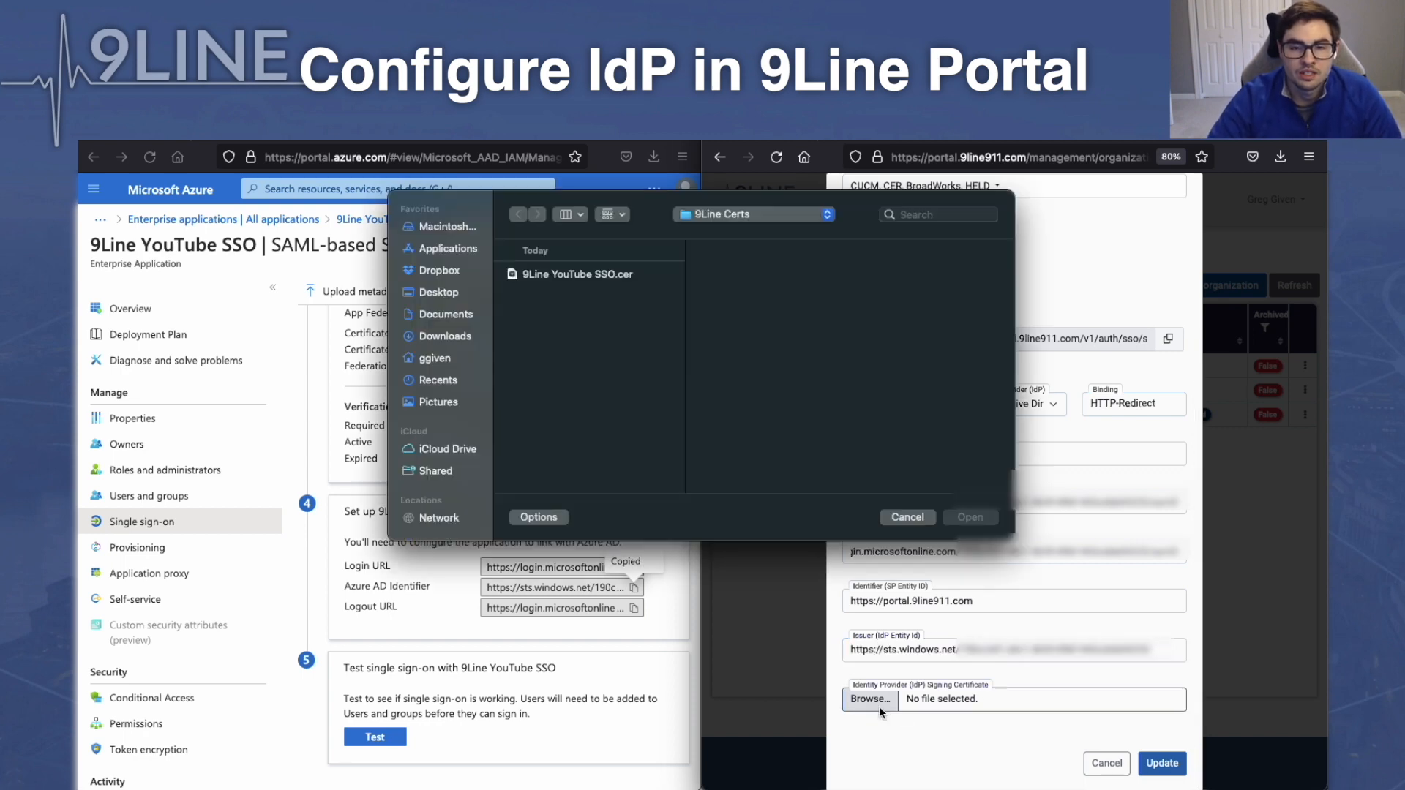
left_click(562, 277)
left_click(968, 517)
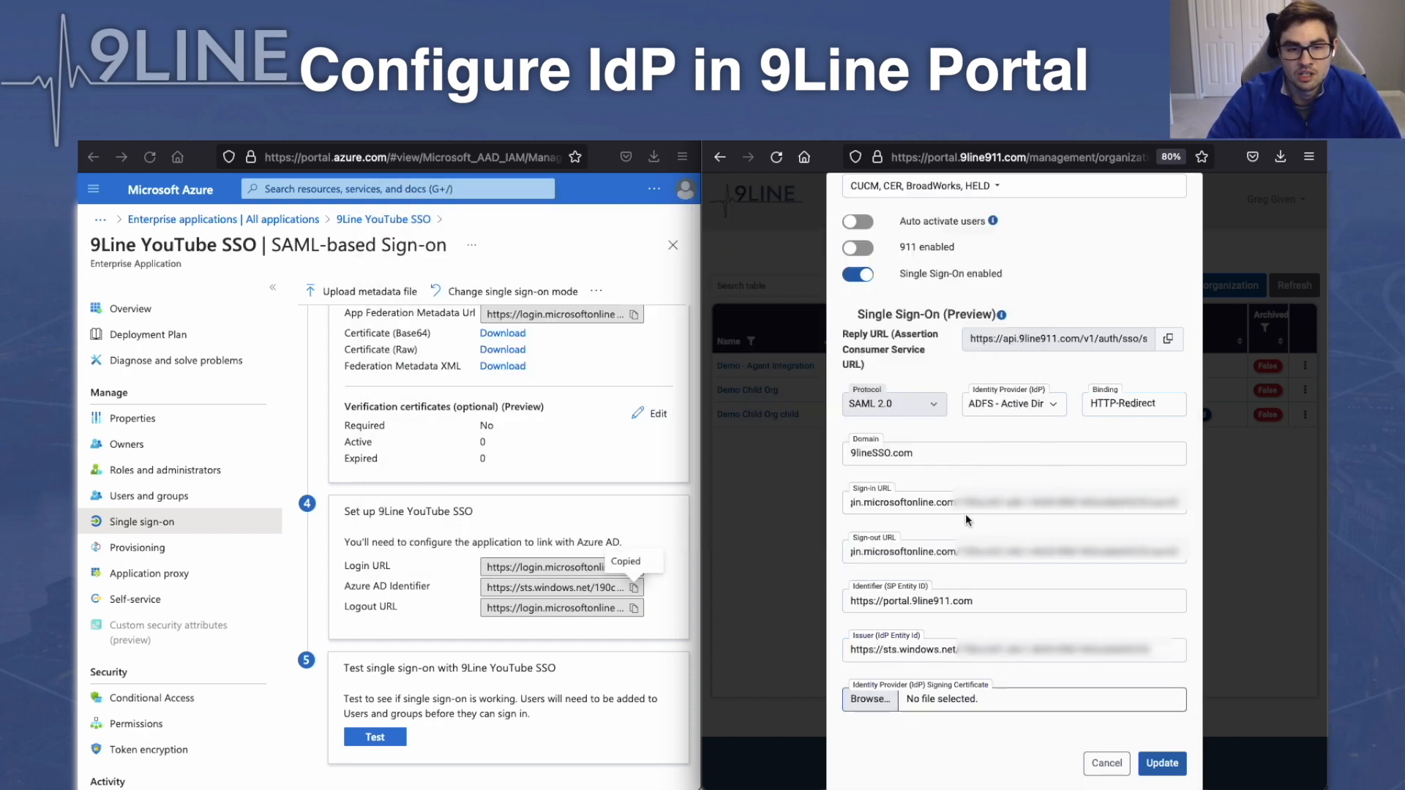
left_click(1155, 766)
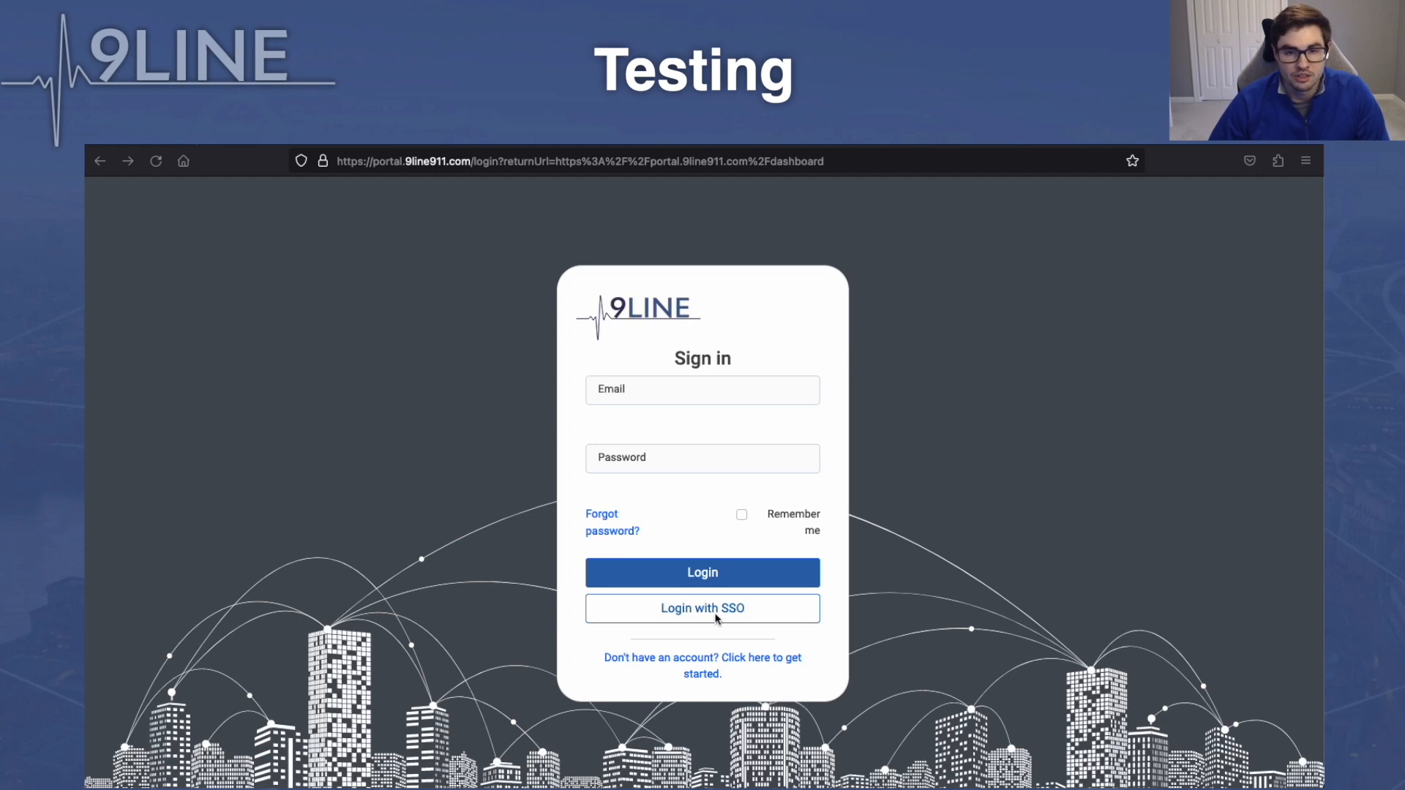
Test SSO login to the 9Line portal with the test user's email and account password on the Microsoft sign-in page.
left_click(717, 619)
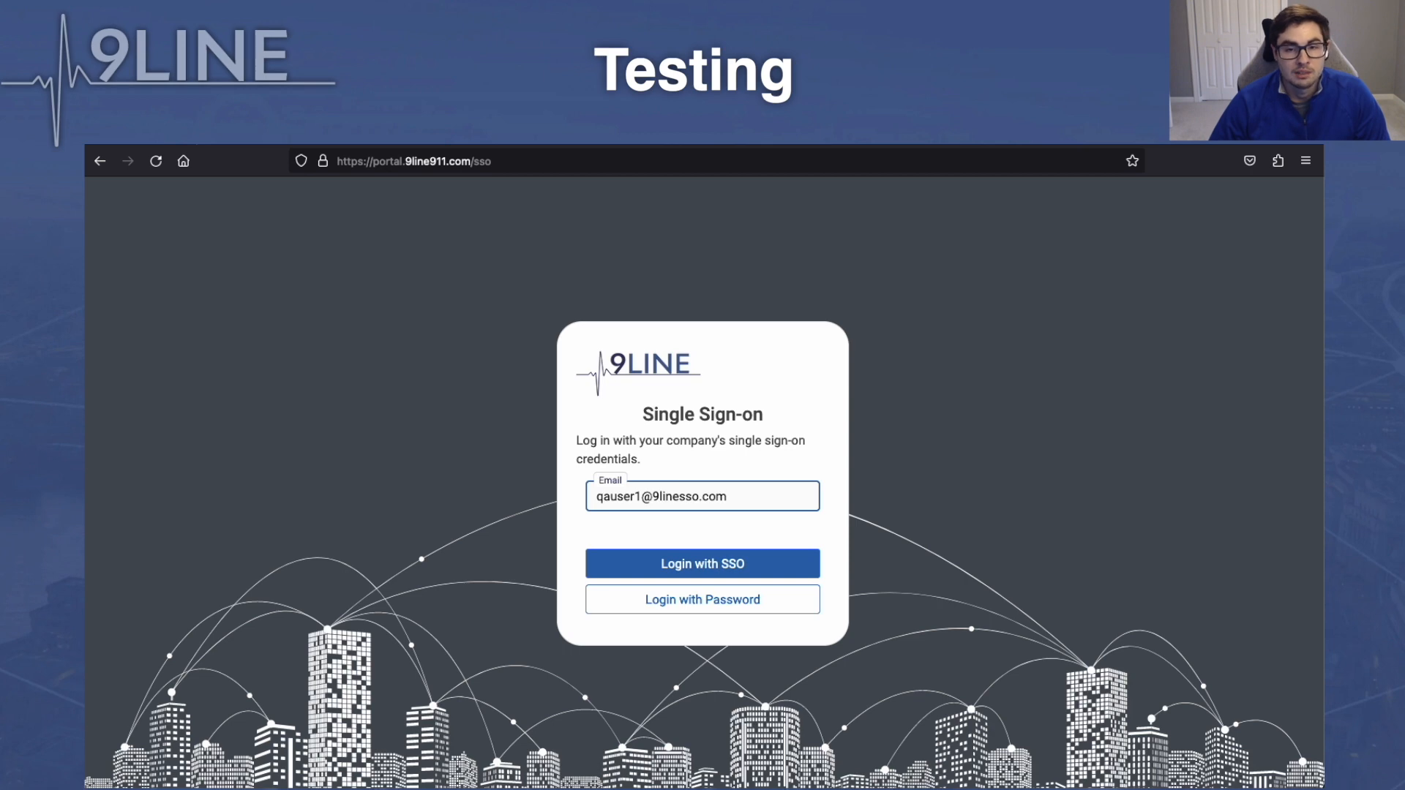
left_click(718, 571)
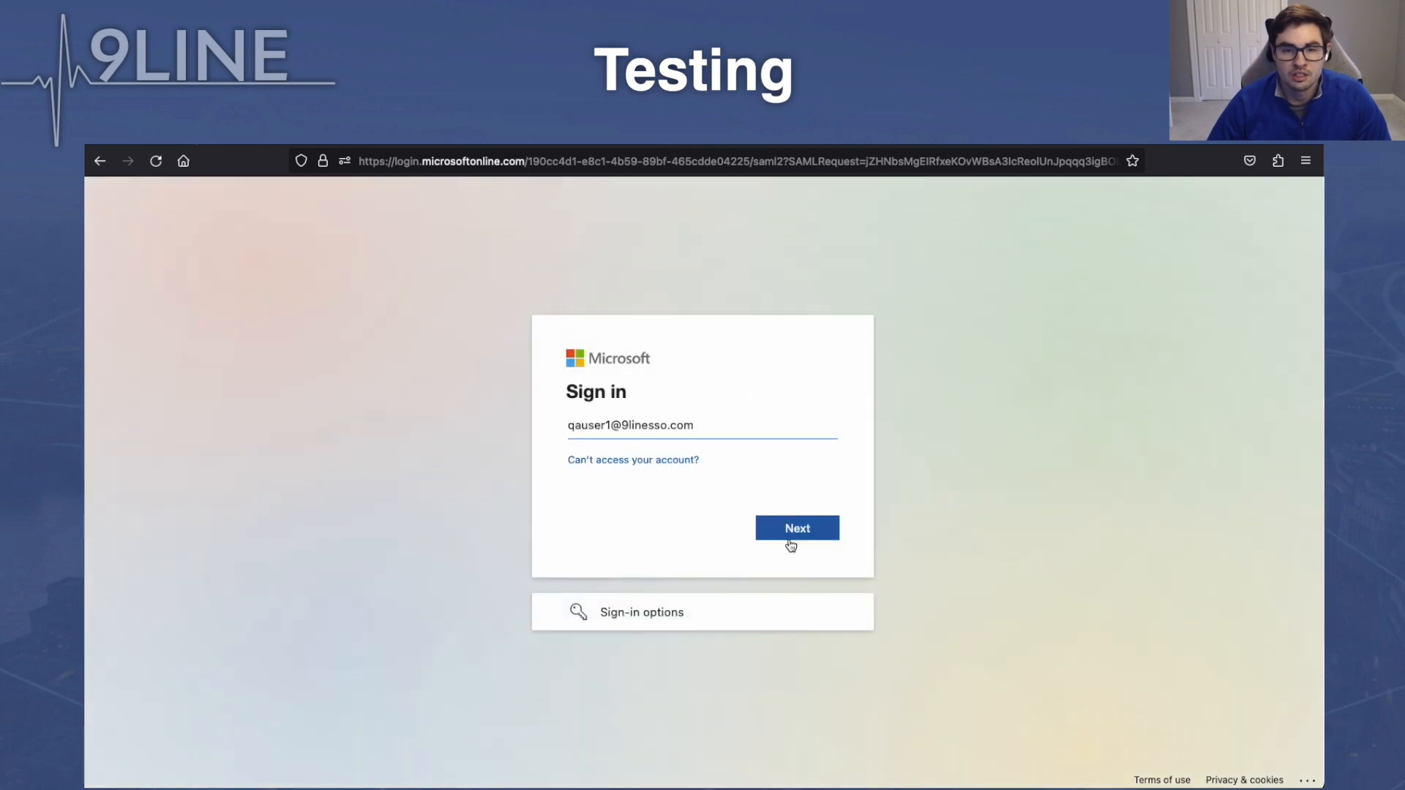
left_click(792, 535)
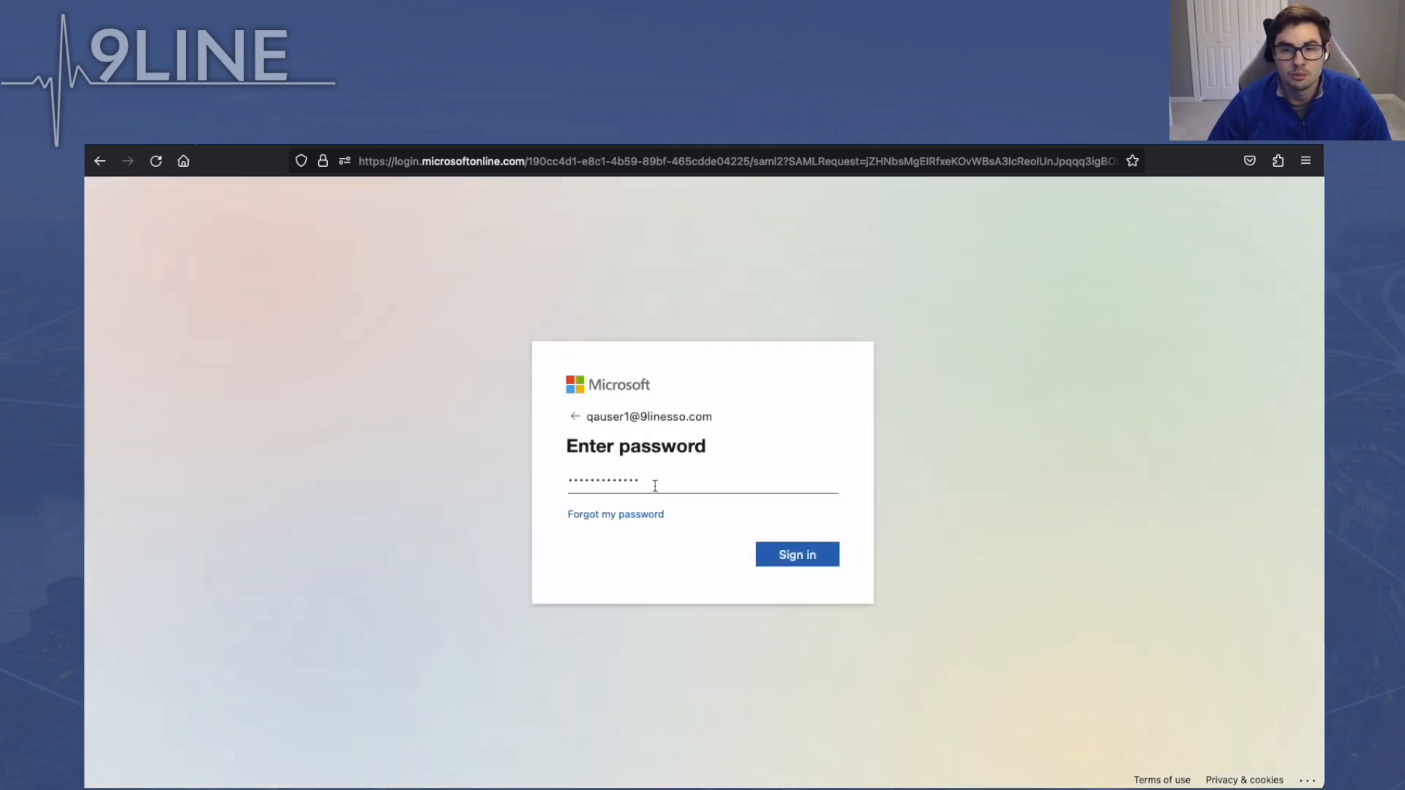
left_click(782, 558)
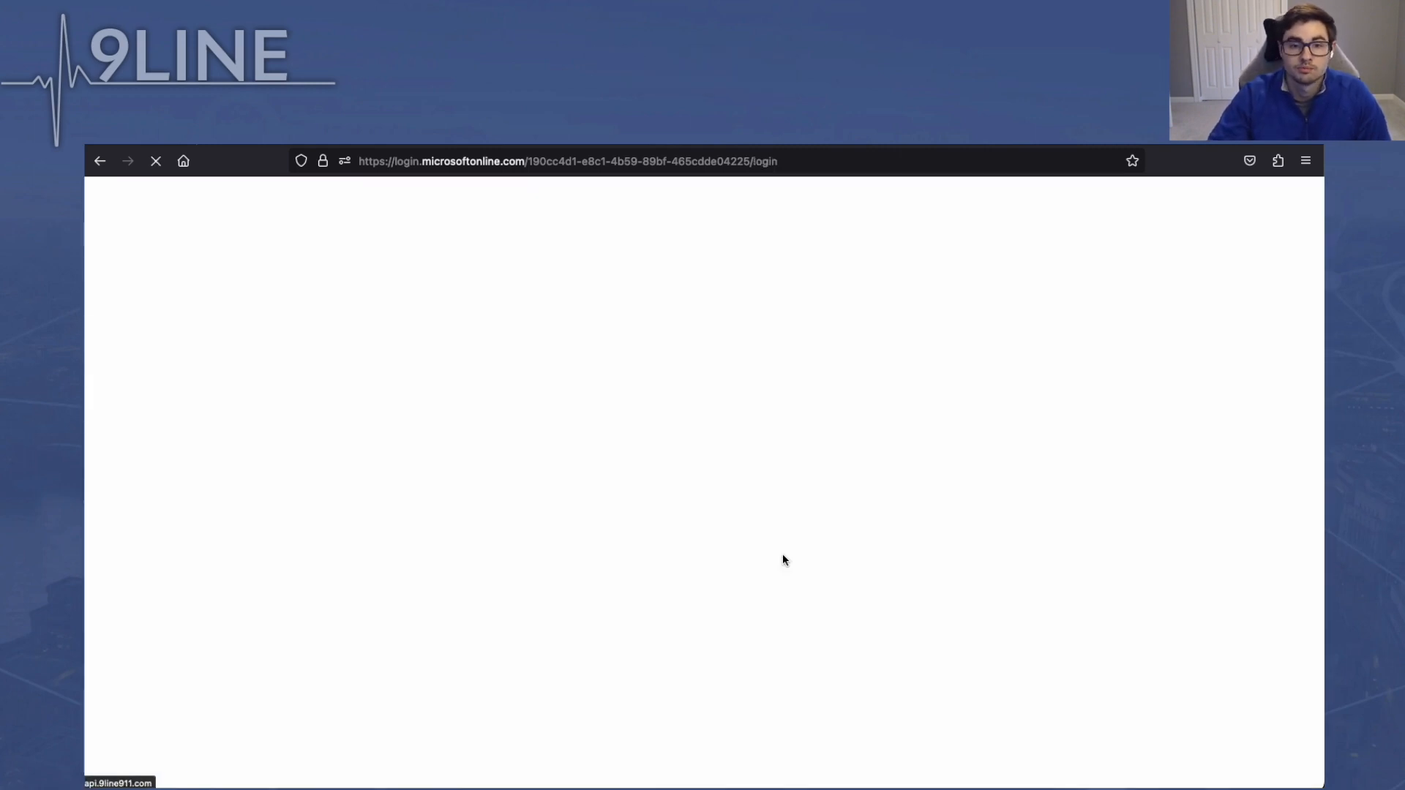